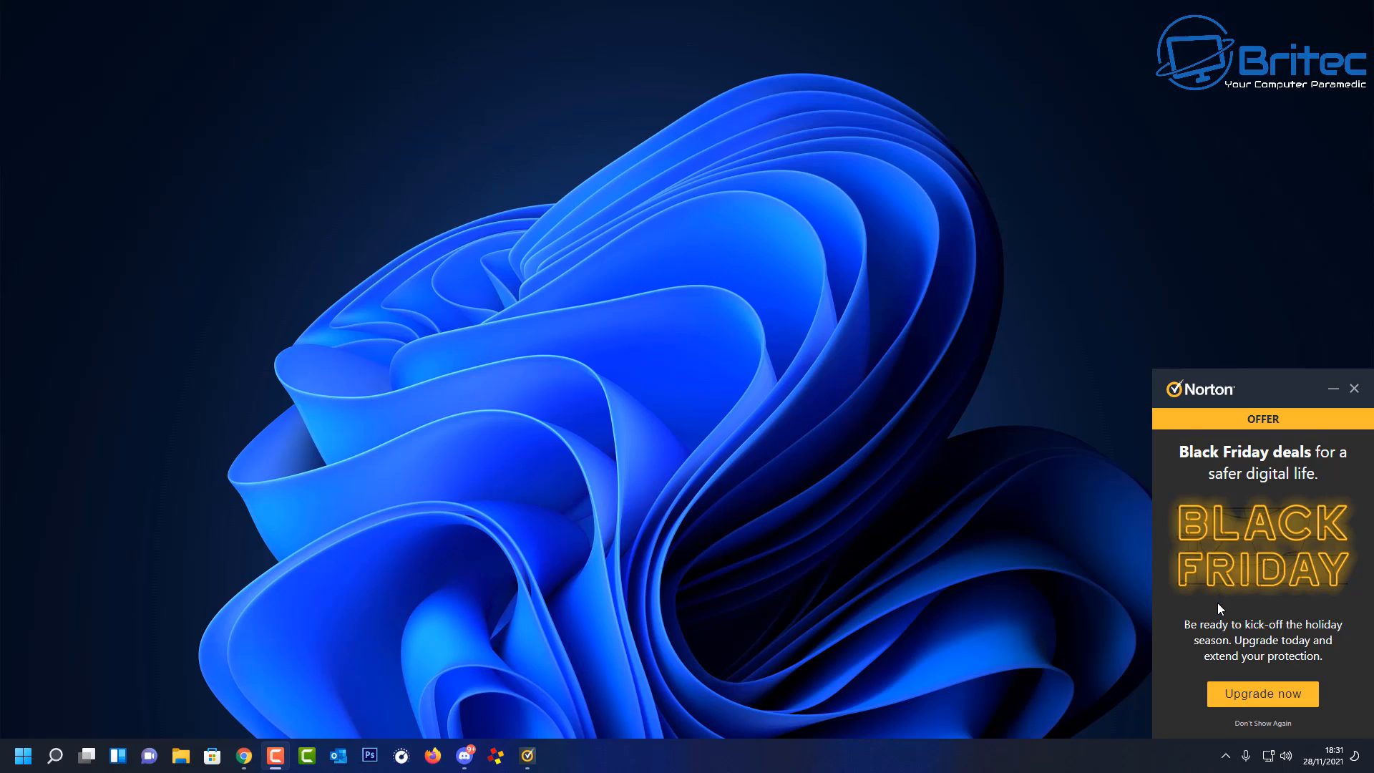
Step: Dismiss the Black Friday offer, launch Norton 360 from the tray and go to its Settings overview
left_click(1353, 389)
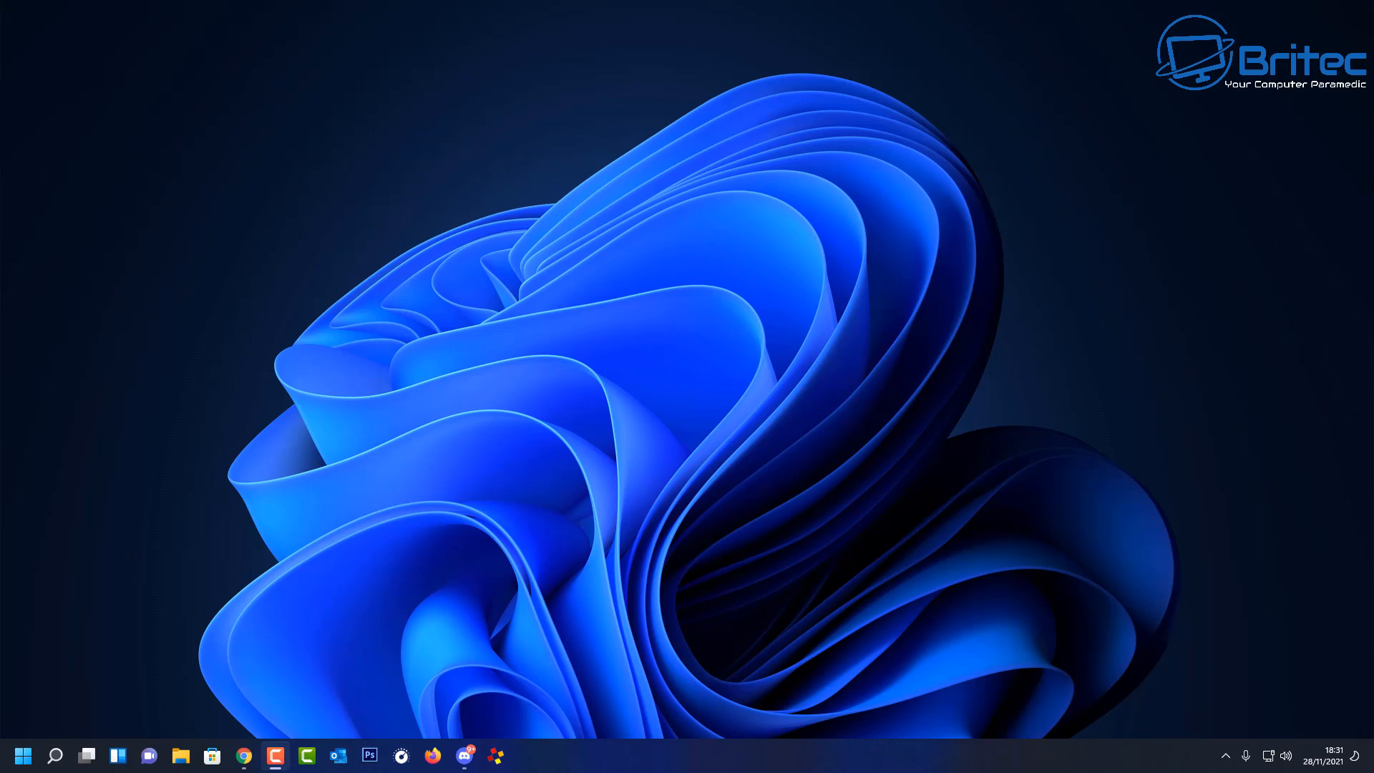
left_click(1227, 755)
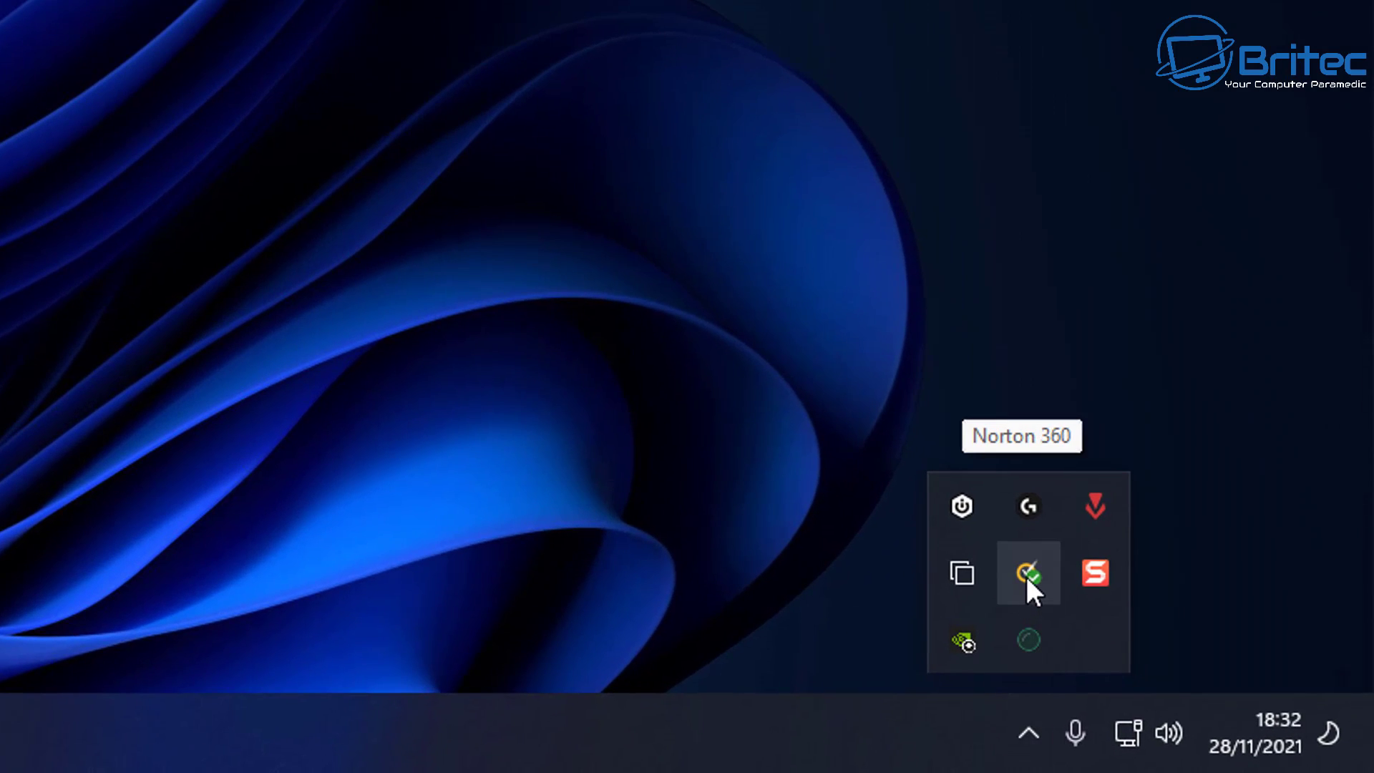
left_click(1026, 574)
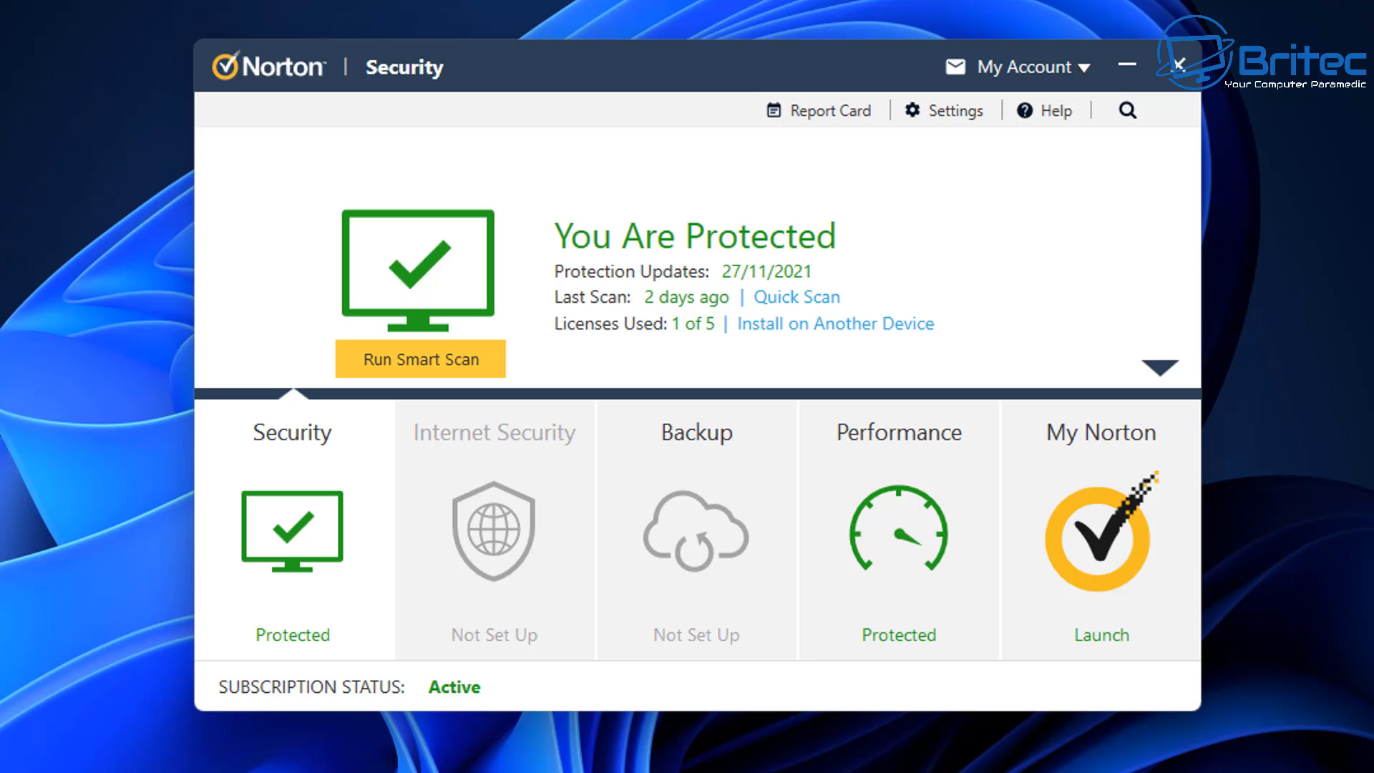
left_click(953, 114)
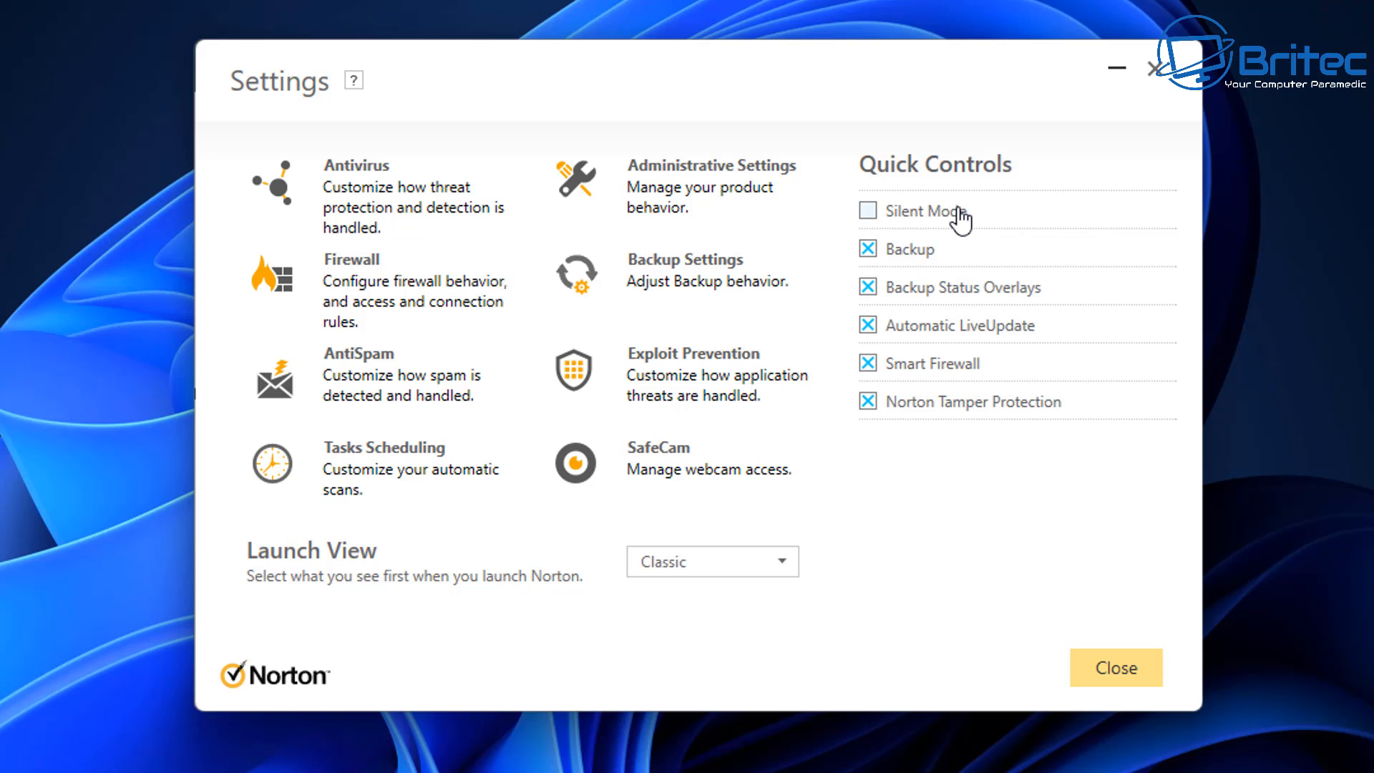
mouse_move(926, 212)
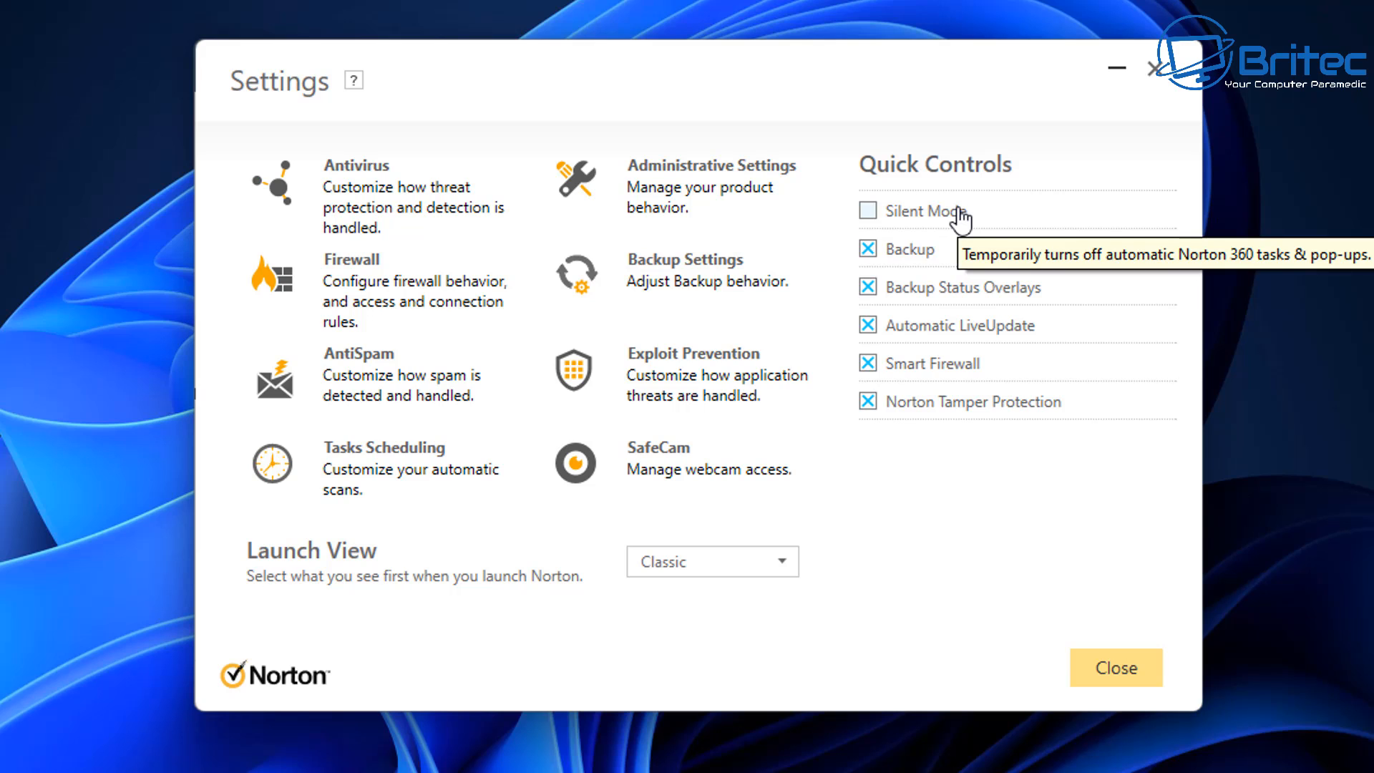
left_click(868, 215)
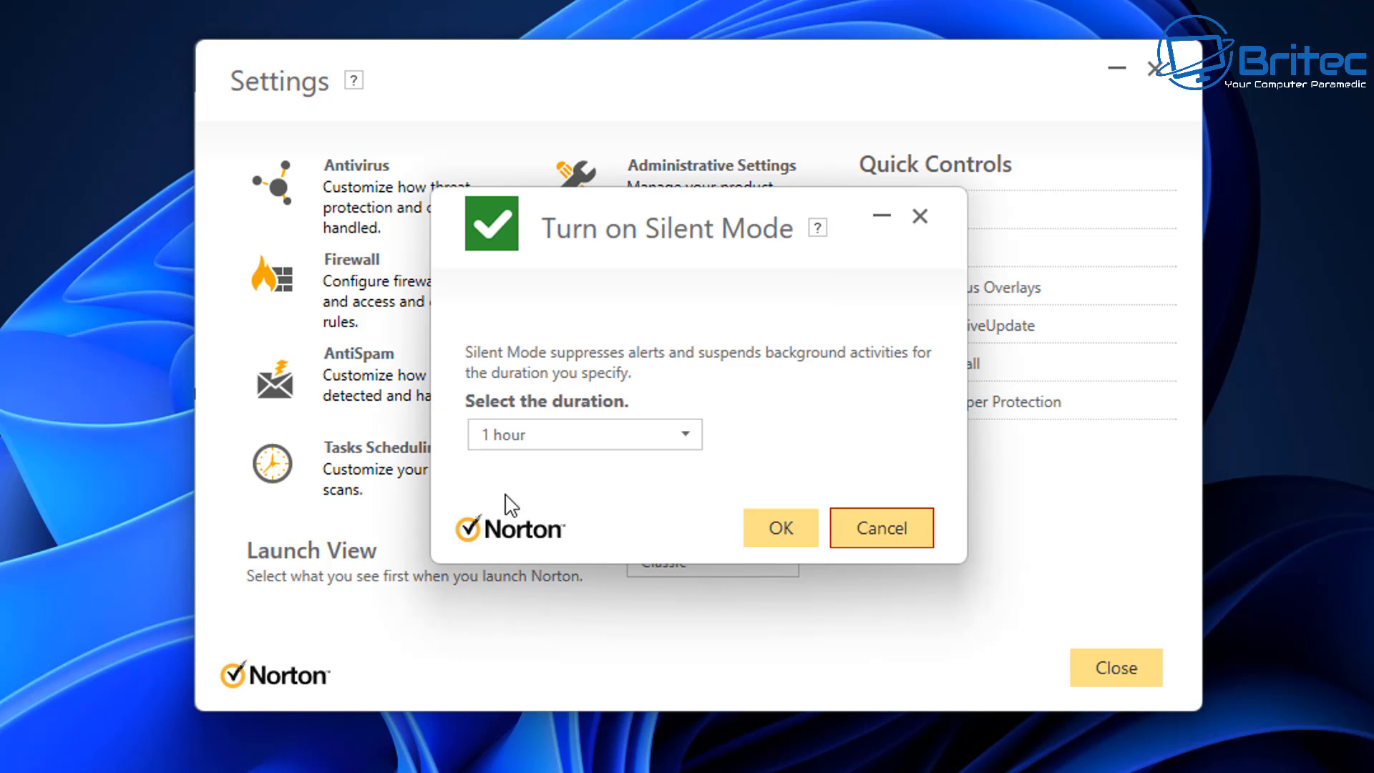
left_click(685, 438)
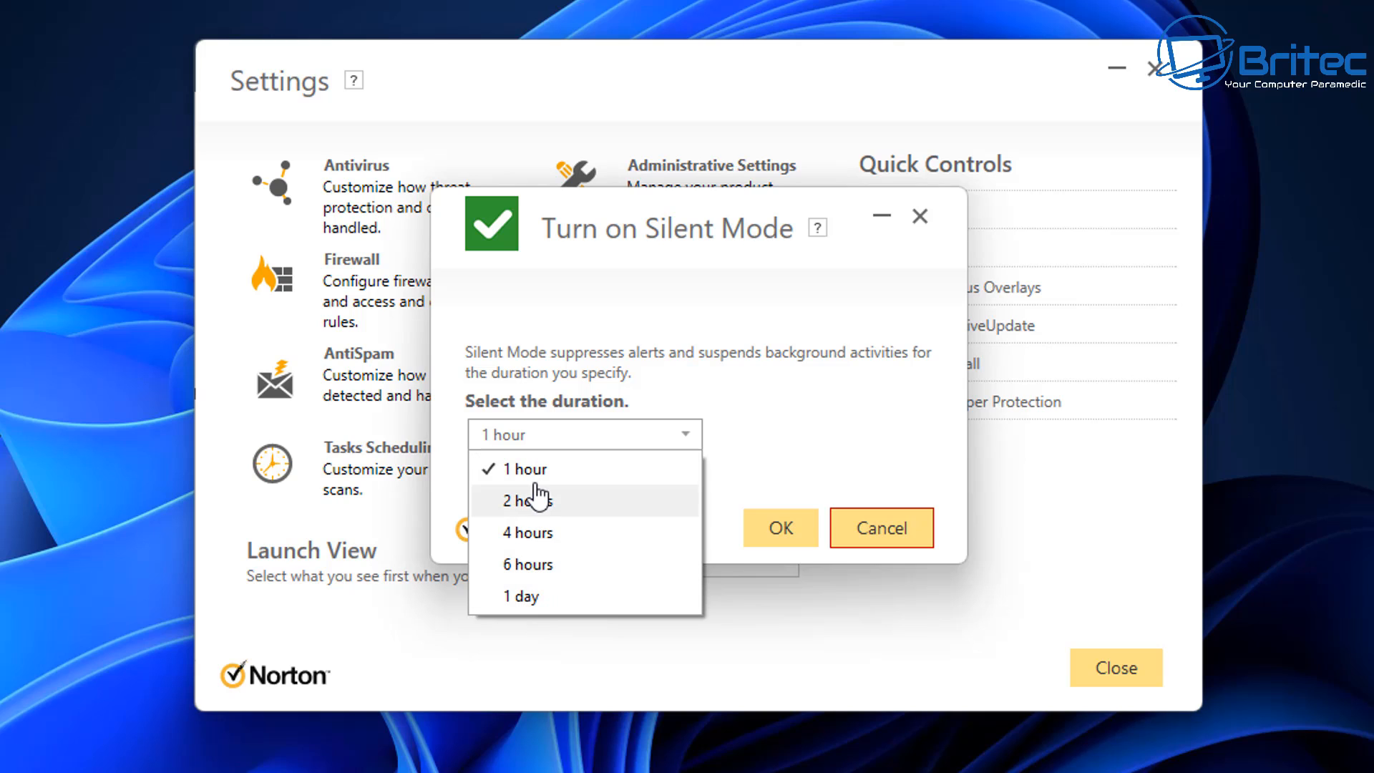
left_click(773, 416)
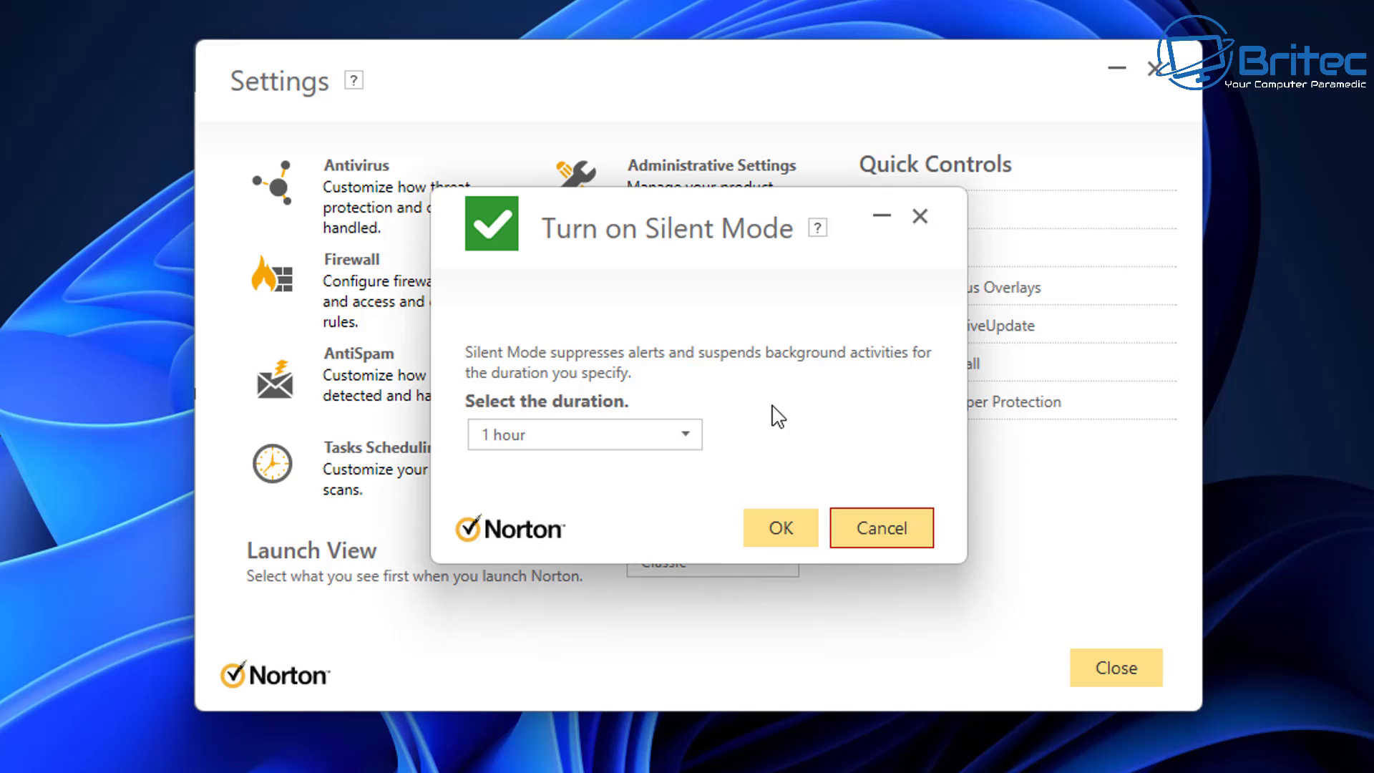
left_click(580, 448)
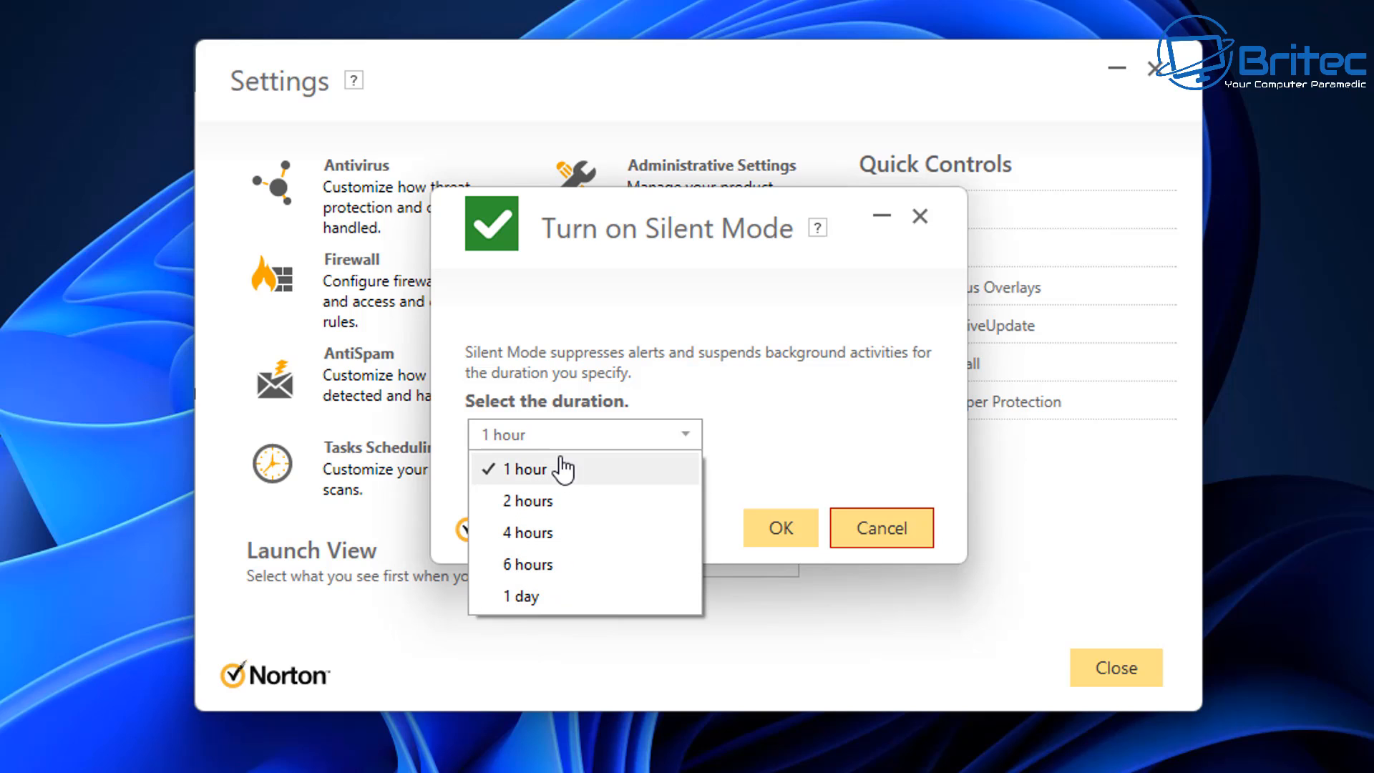
left_click(872, 537)
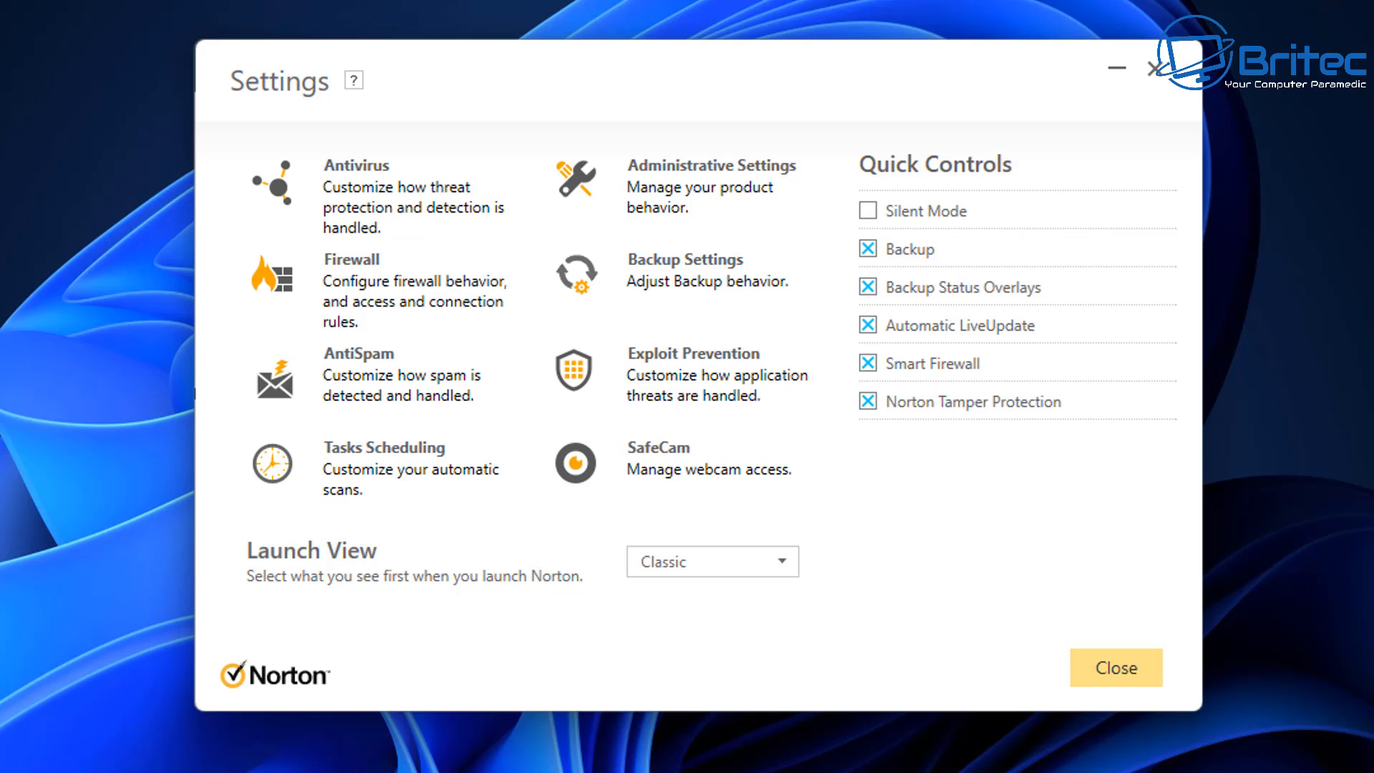
Step: Go to the Administrative Settings page from the Settings overview
left_click(711, 166)
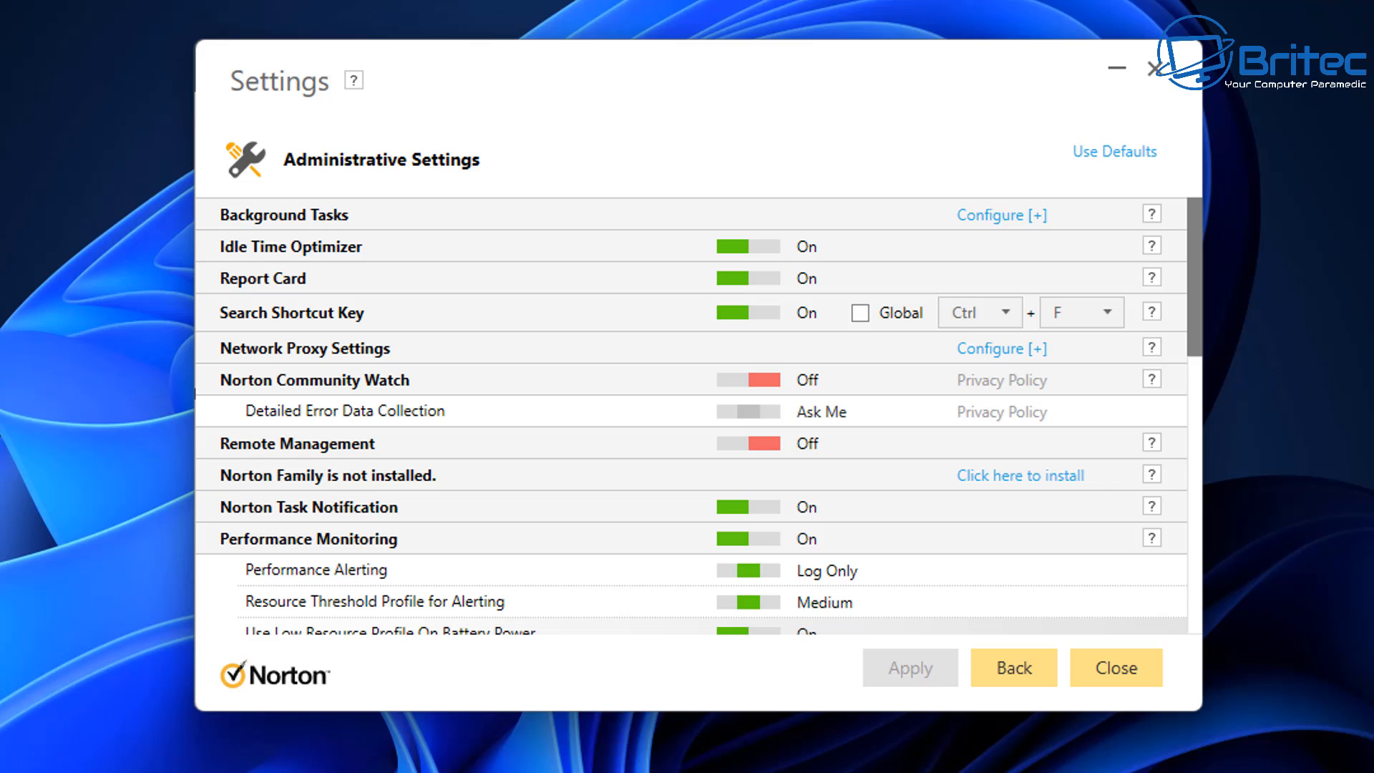
mouse_move(1192, 279)
left_mouse_down()
mouse_move(1208, 566)
mouse_move(1205, 271)
left_mouse_up()
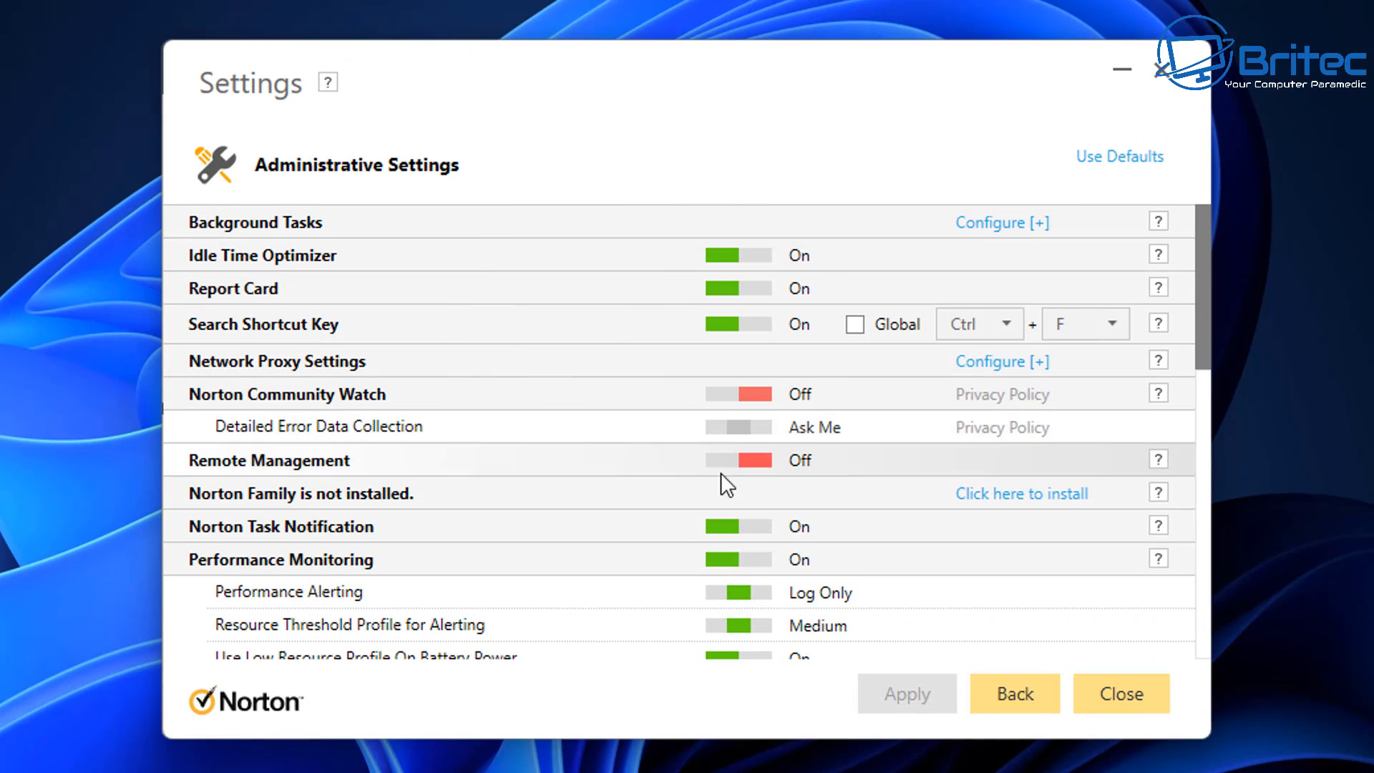
Step: Switch Report Card and Norton Task Notification to Off
left_click(742, 291)
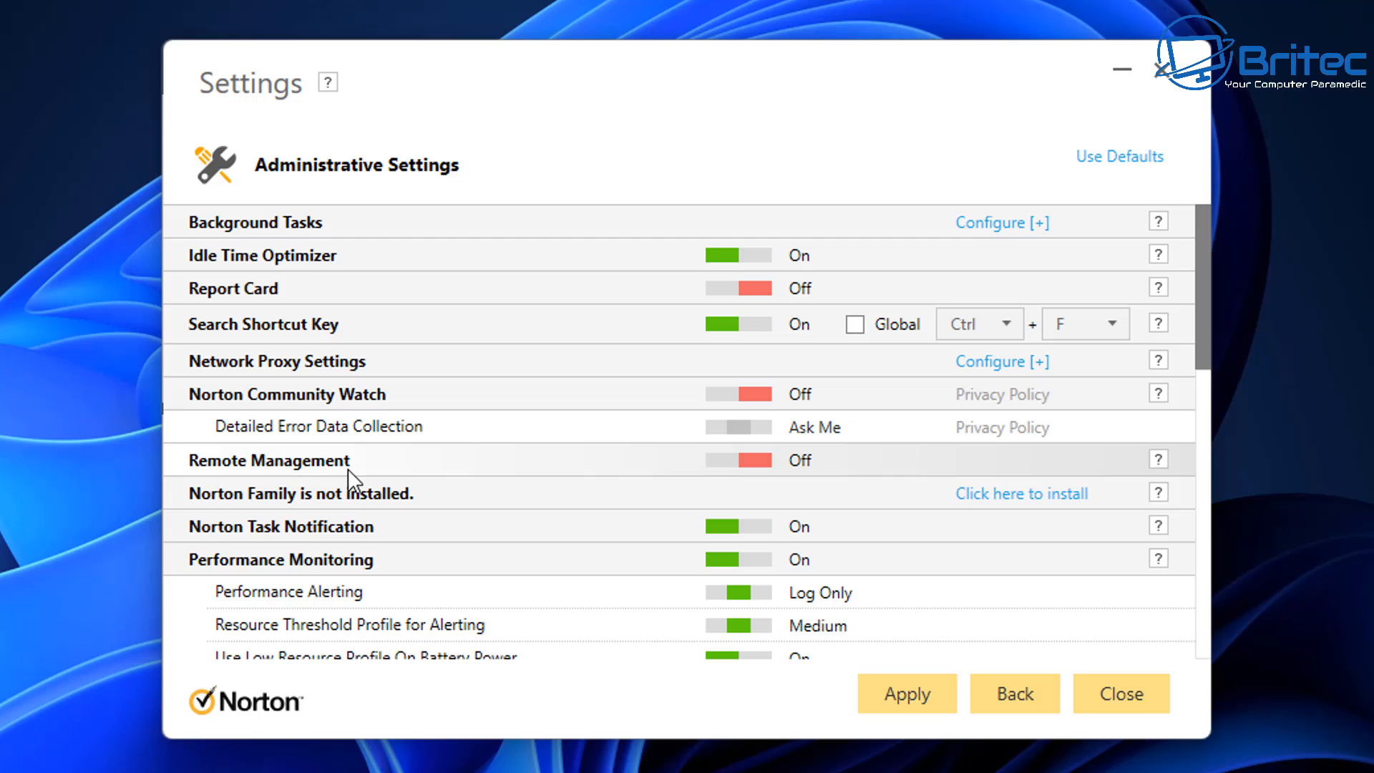
left_click(745, 536)
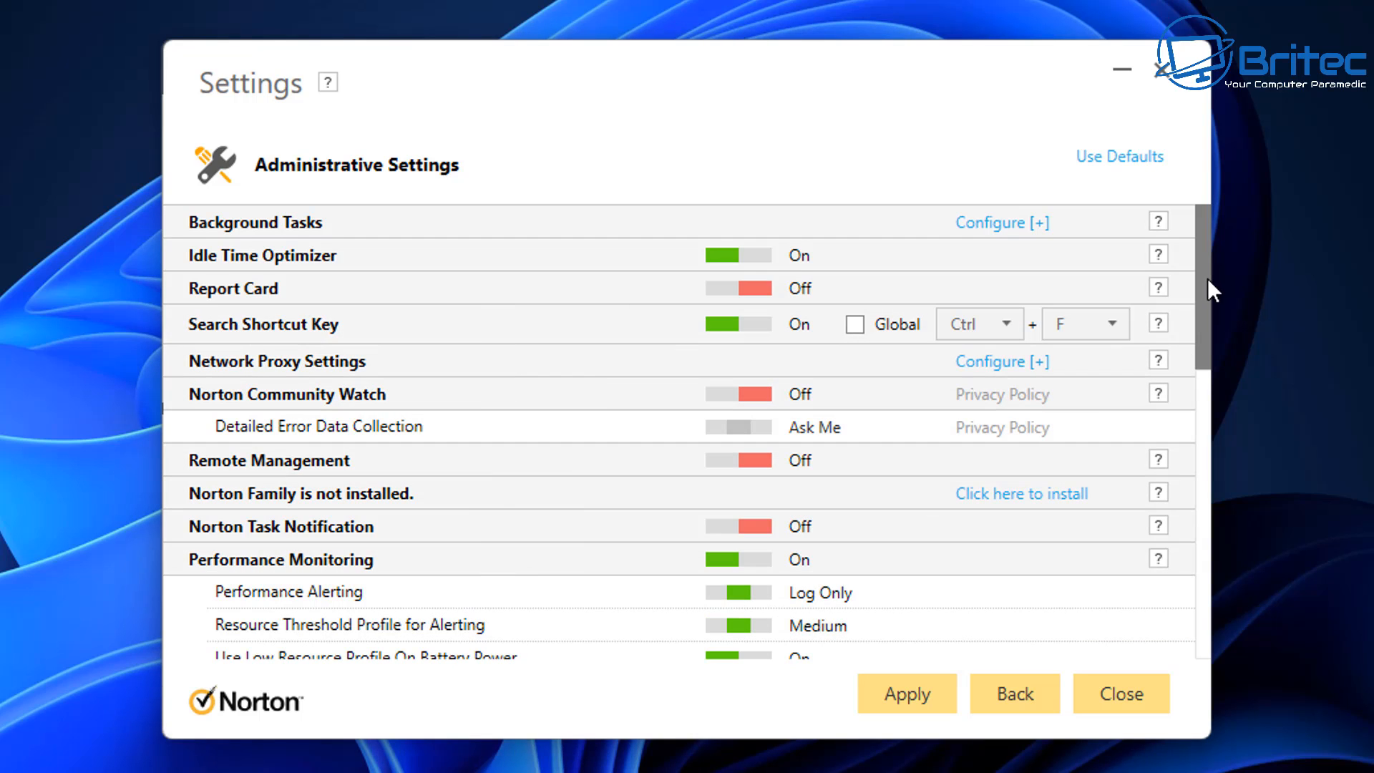
mouse_move(1208, 278)
left_mouse_down()
mouse_move(1243, 405)
mouse_move(1259, 570)
mouse_move(1177, 570)
left_mouse_up()
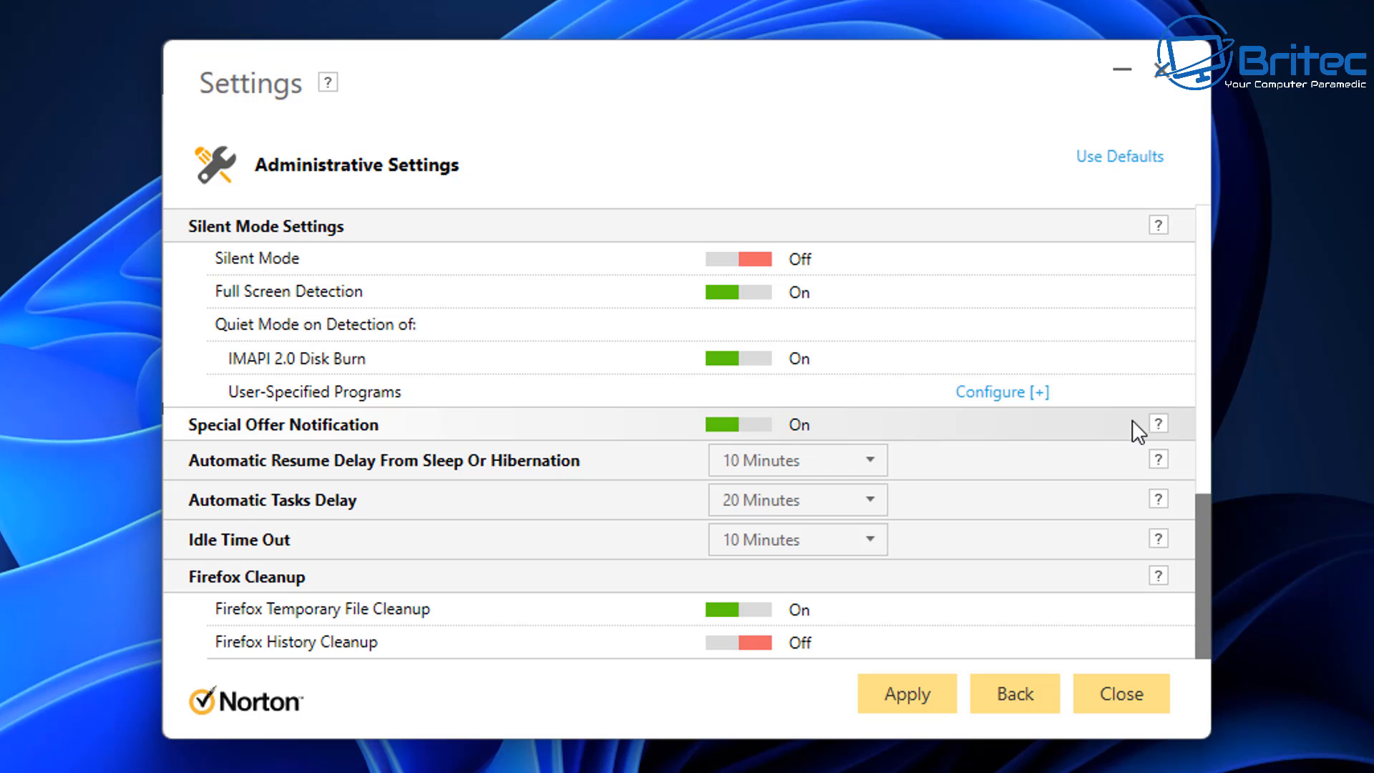
Step: Check the administrative settings help, then switch Special Offer Notification to Off
left_click(1158, 425)
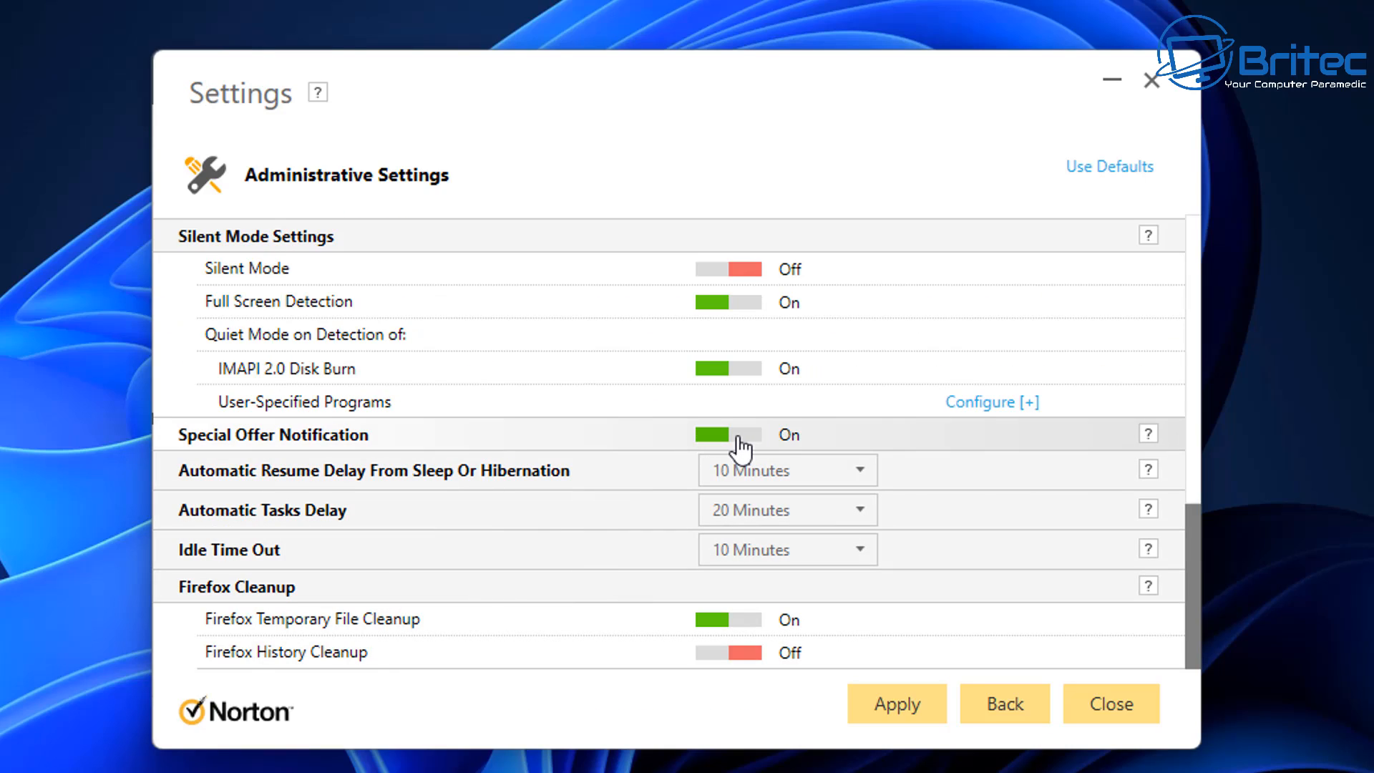
left_click(737, 438)
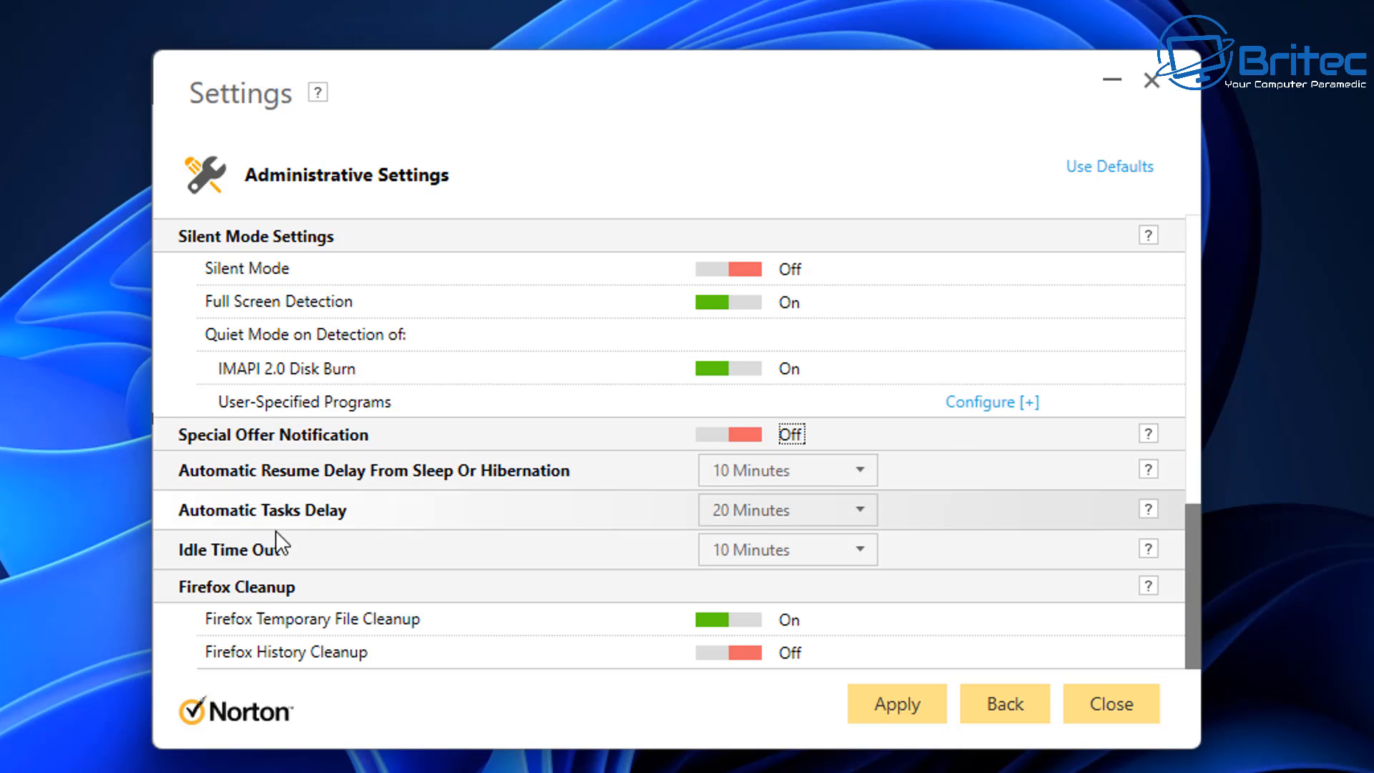
left_click(714, 278)
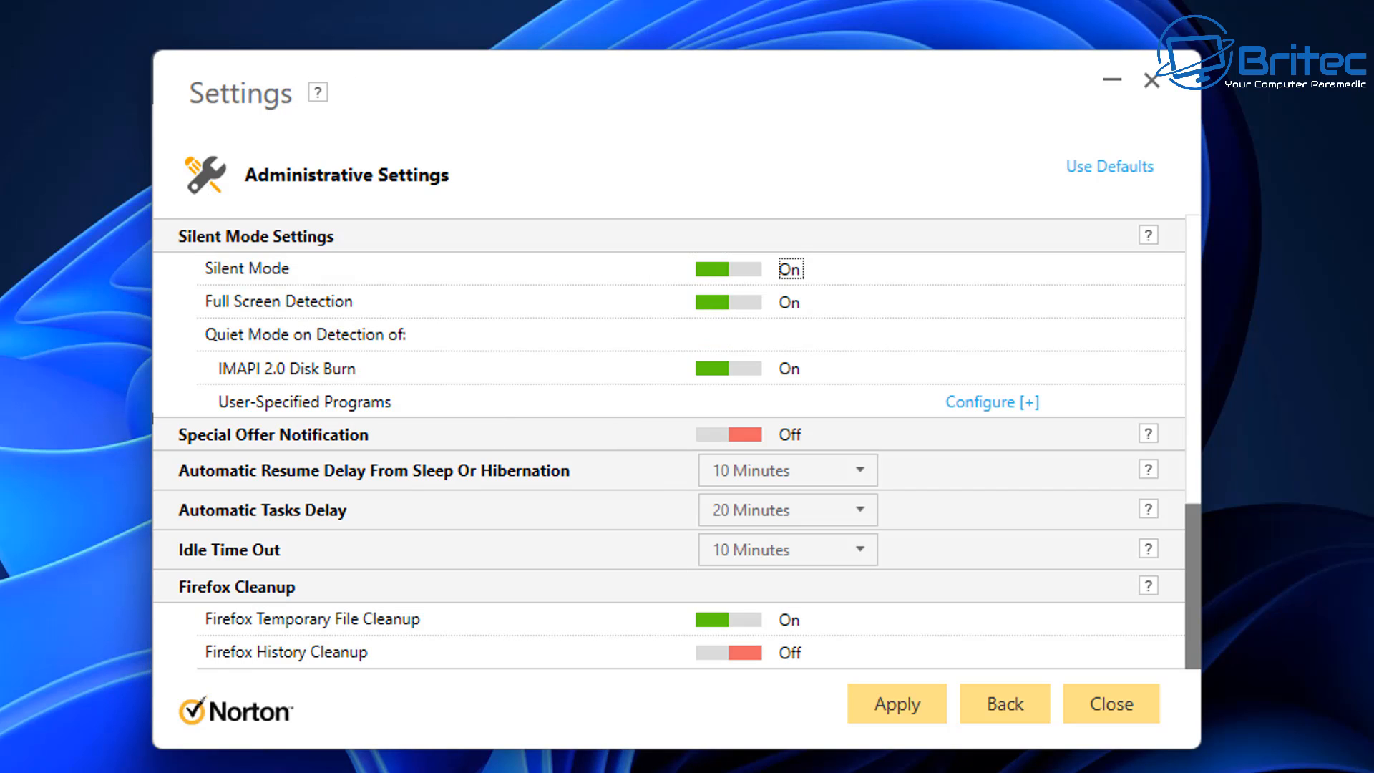
left_click(909, 726)
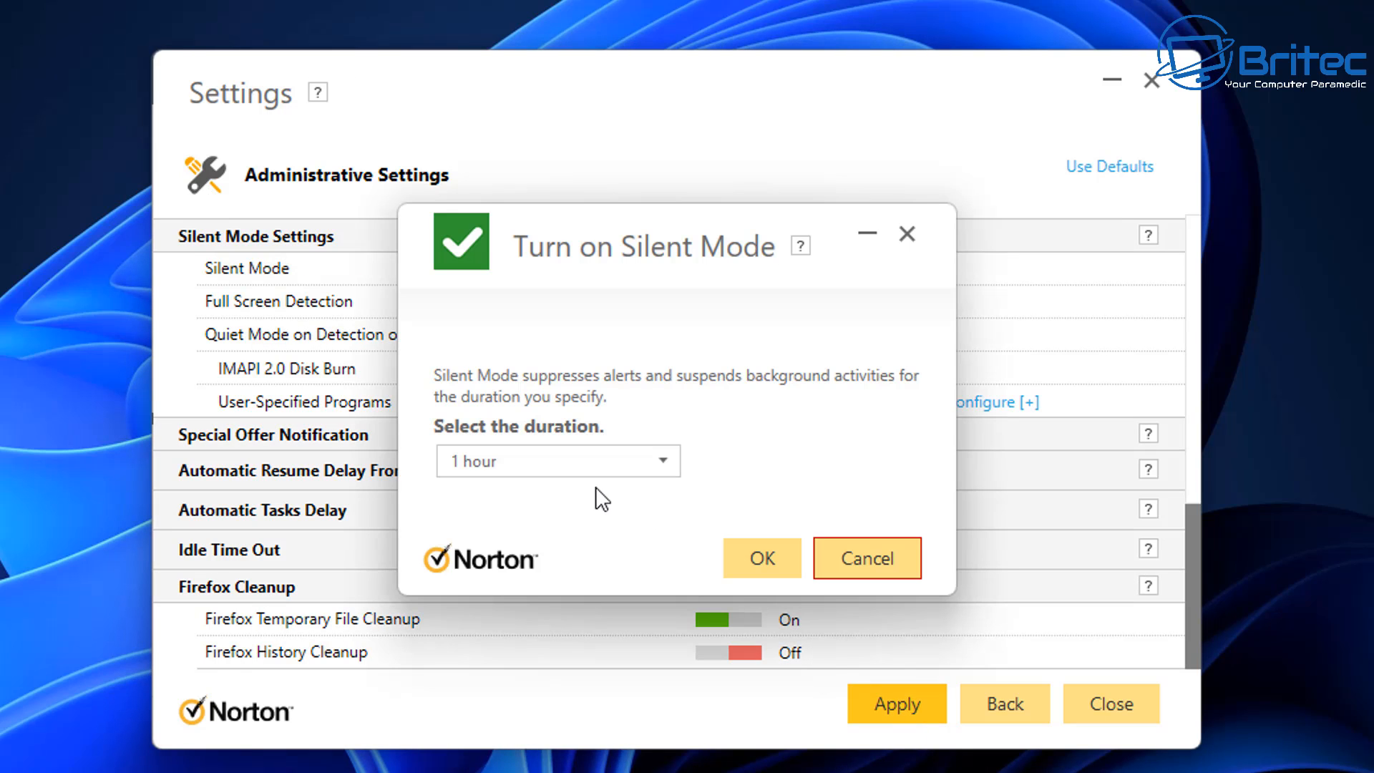
left_click(650, 465)
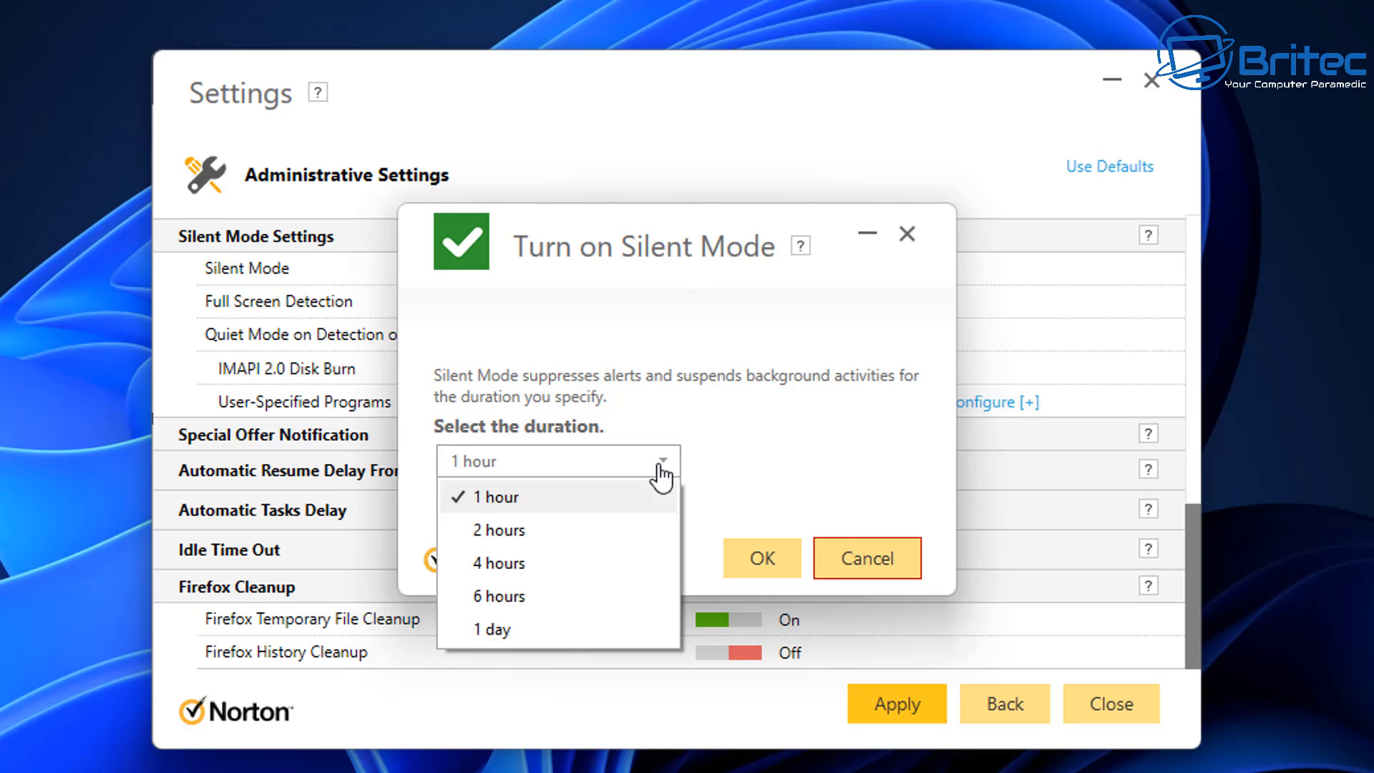
left_click(553, 633)
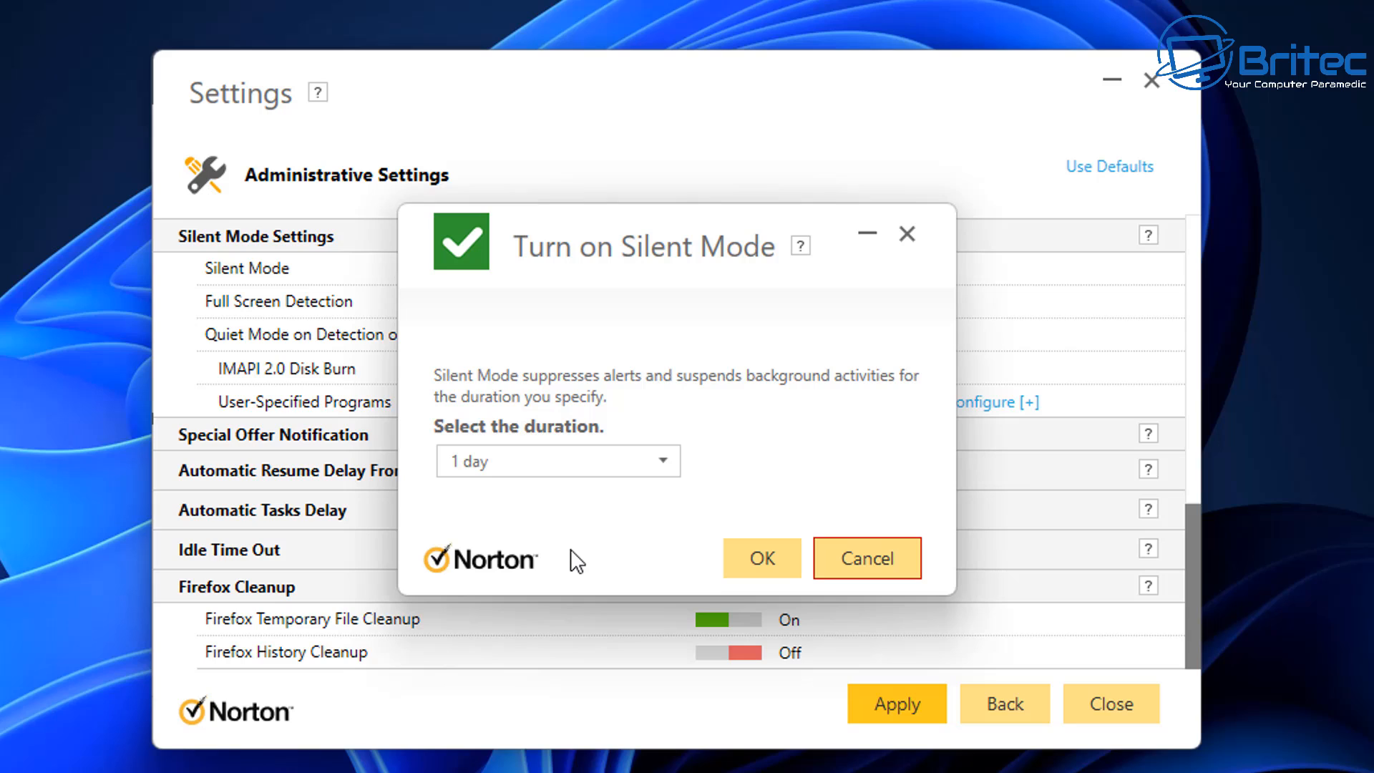
left_click(633, 469)
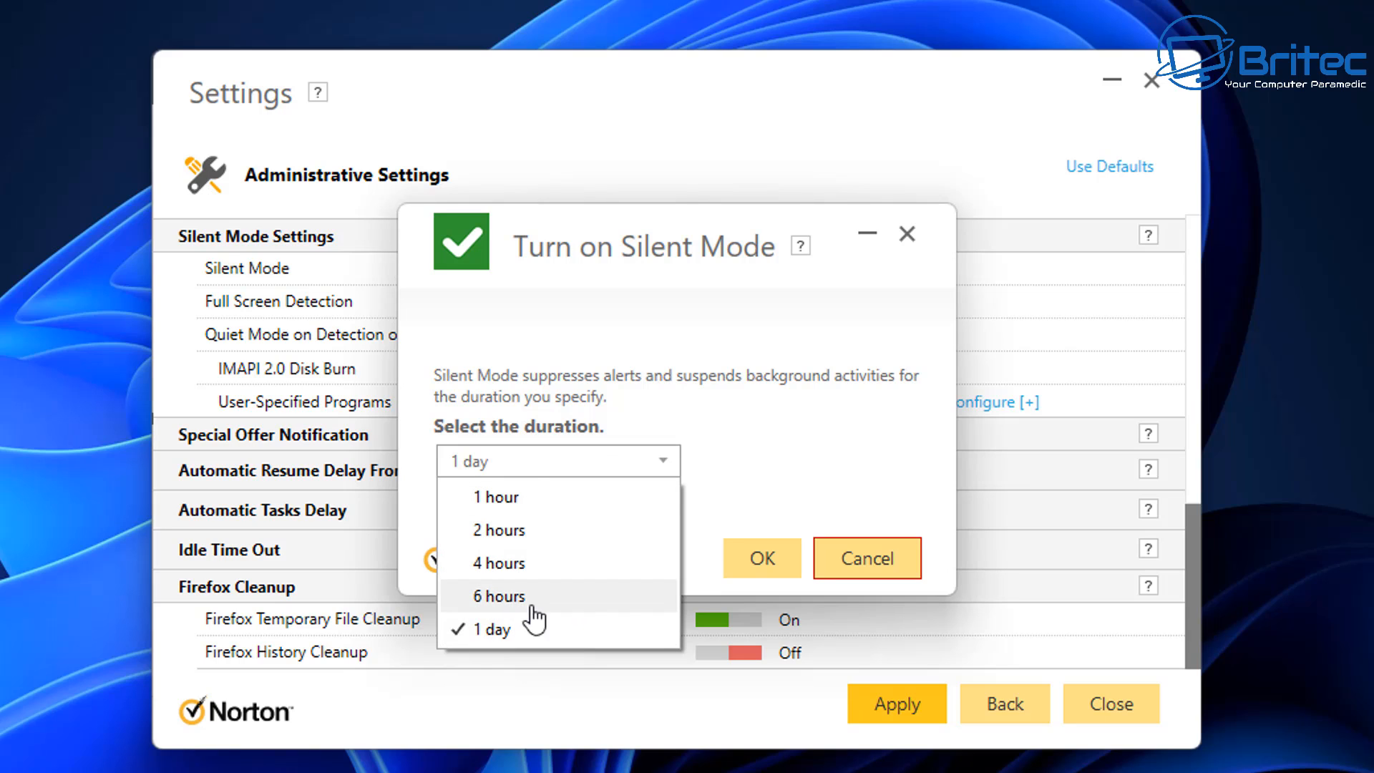
left_click(732, 456)
left_click(580, 473)
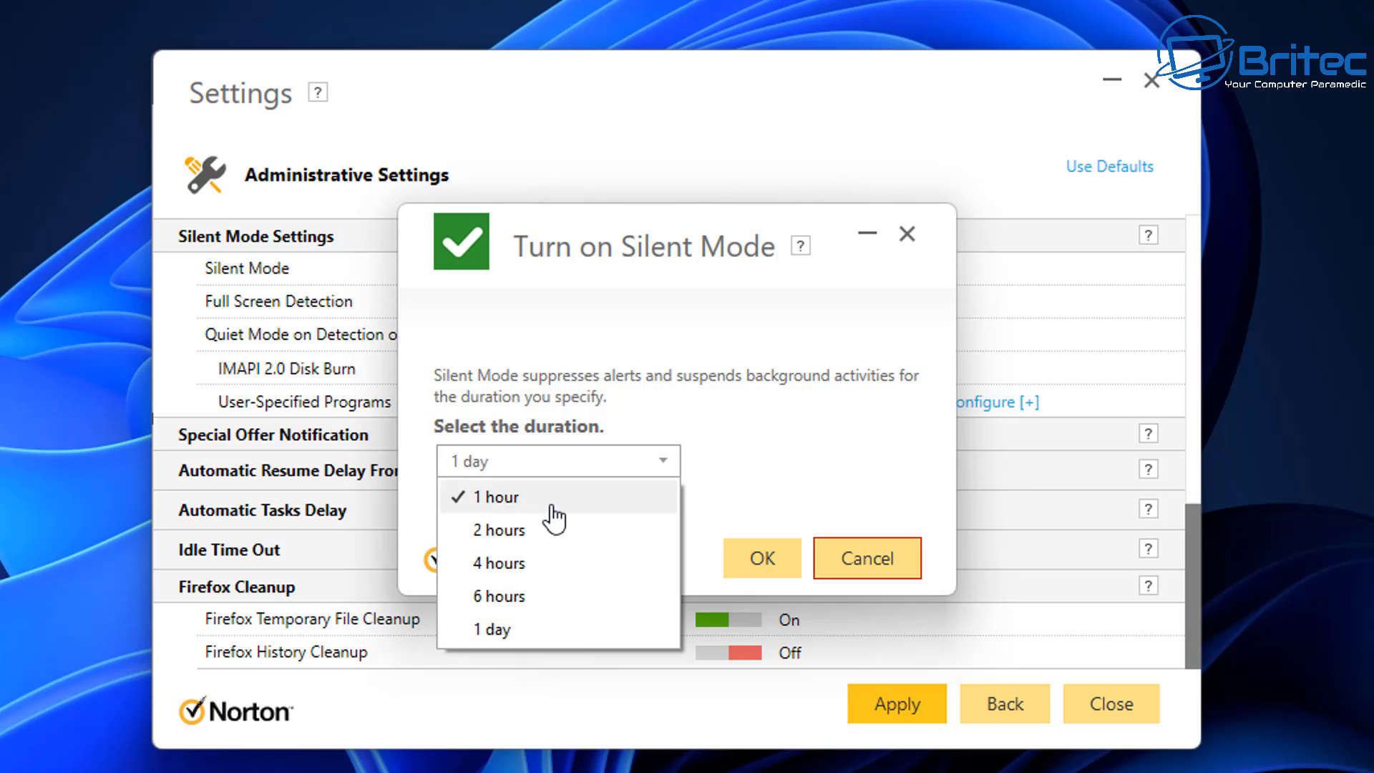
left_click(556, 497)
left_click(865, 561)
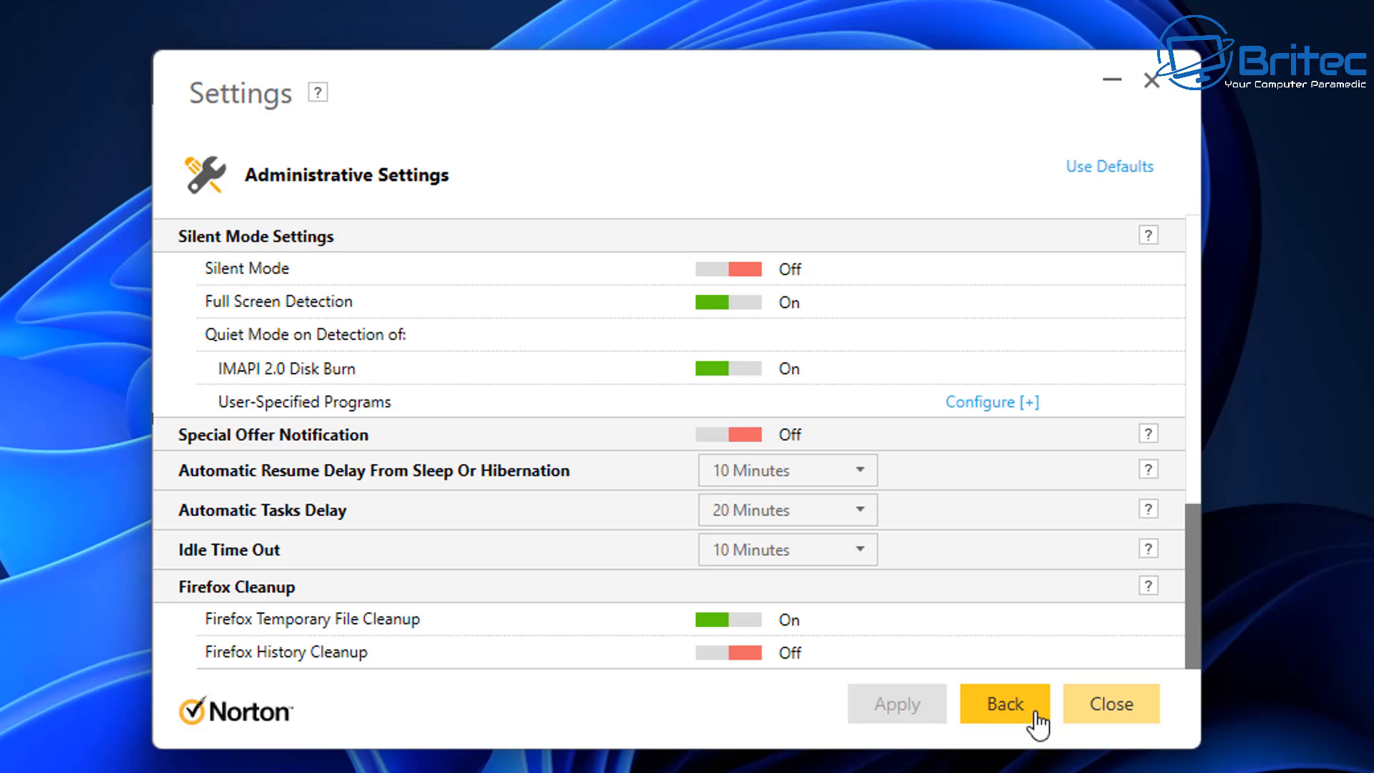
Step: Revisit Administrative Settings to verify the three notifications are Off, then close Settings
left_click(1106, 704)
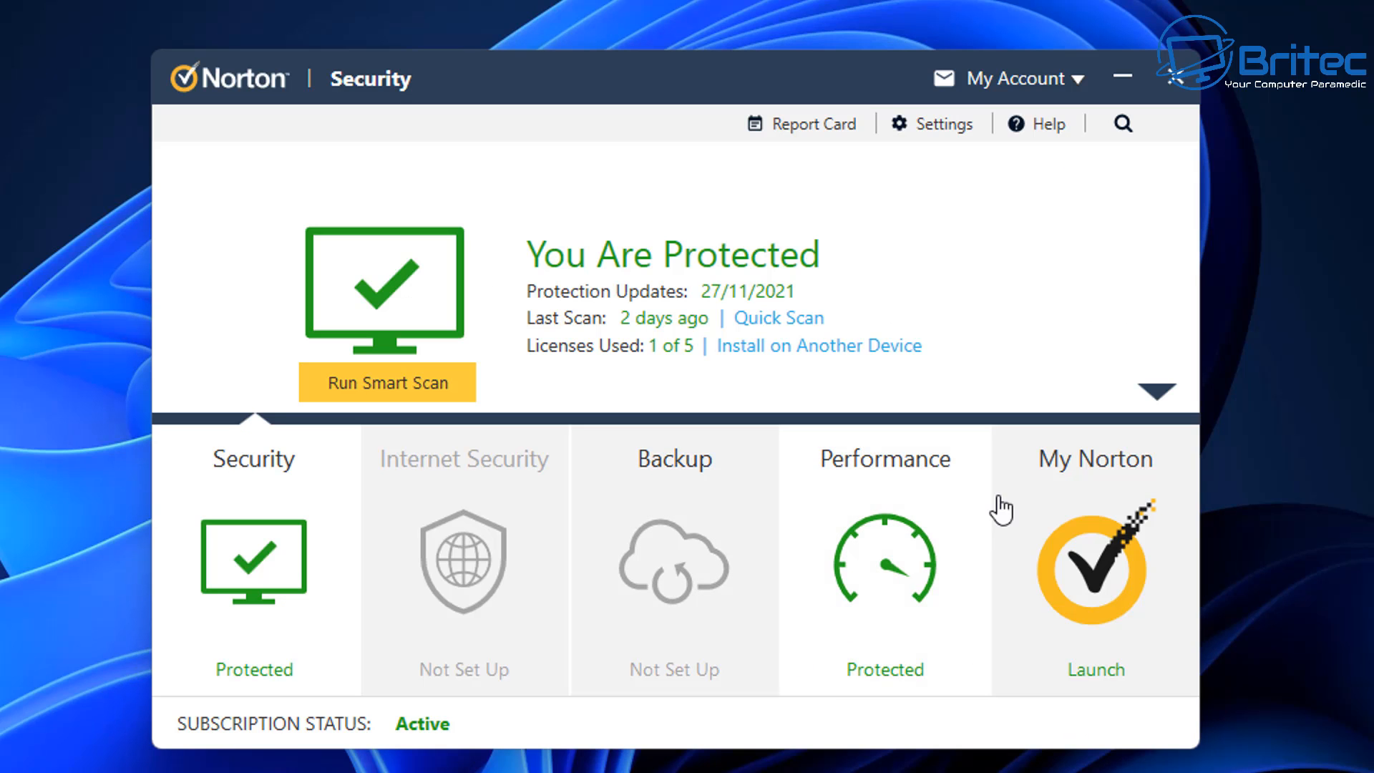
left_click(932, 125)
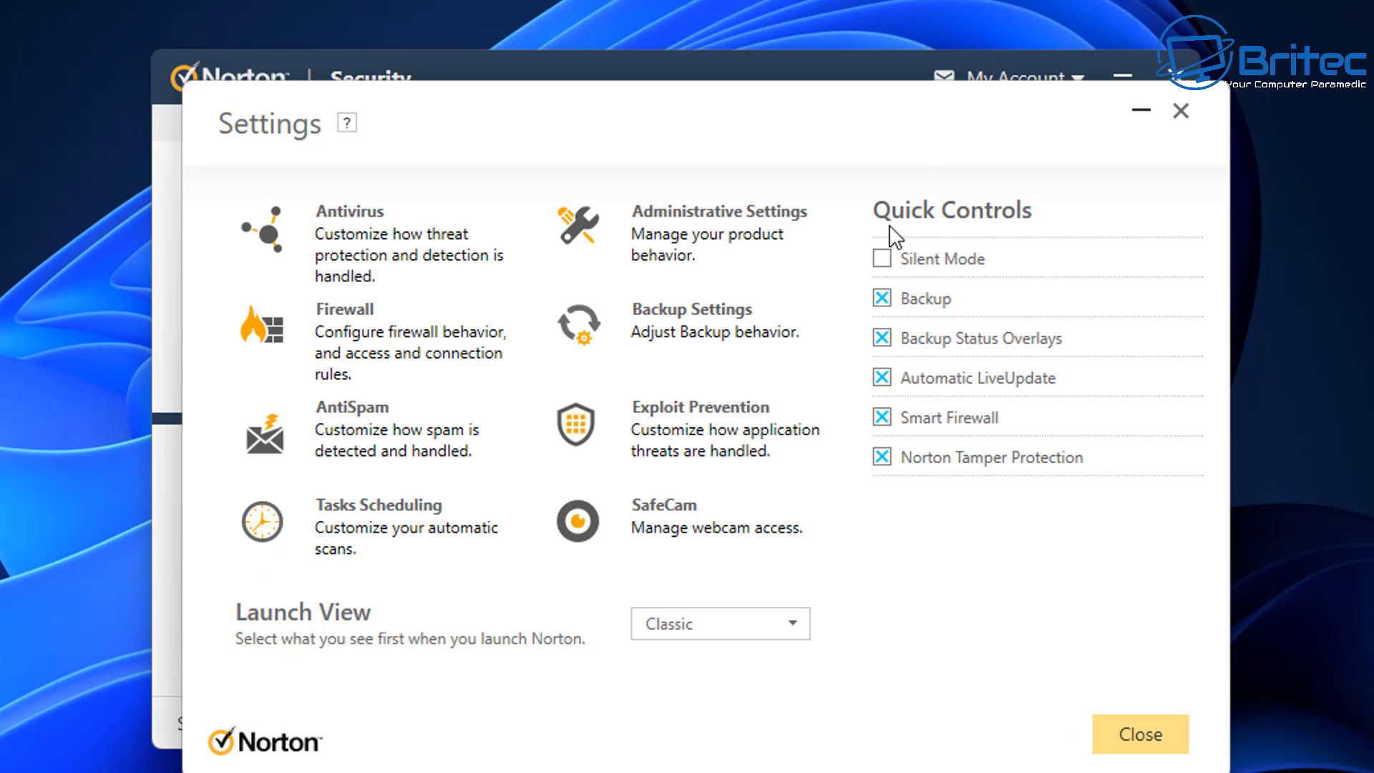
left_click(663, 212)
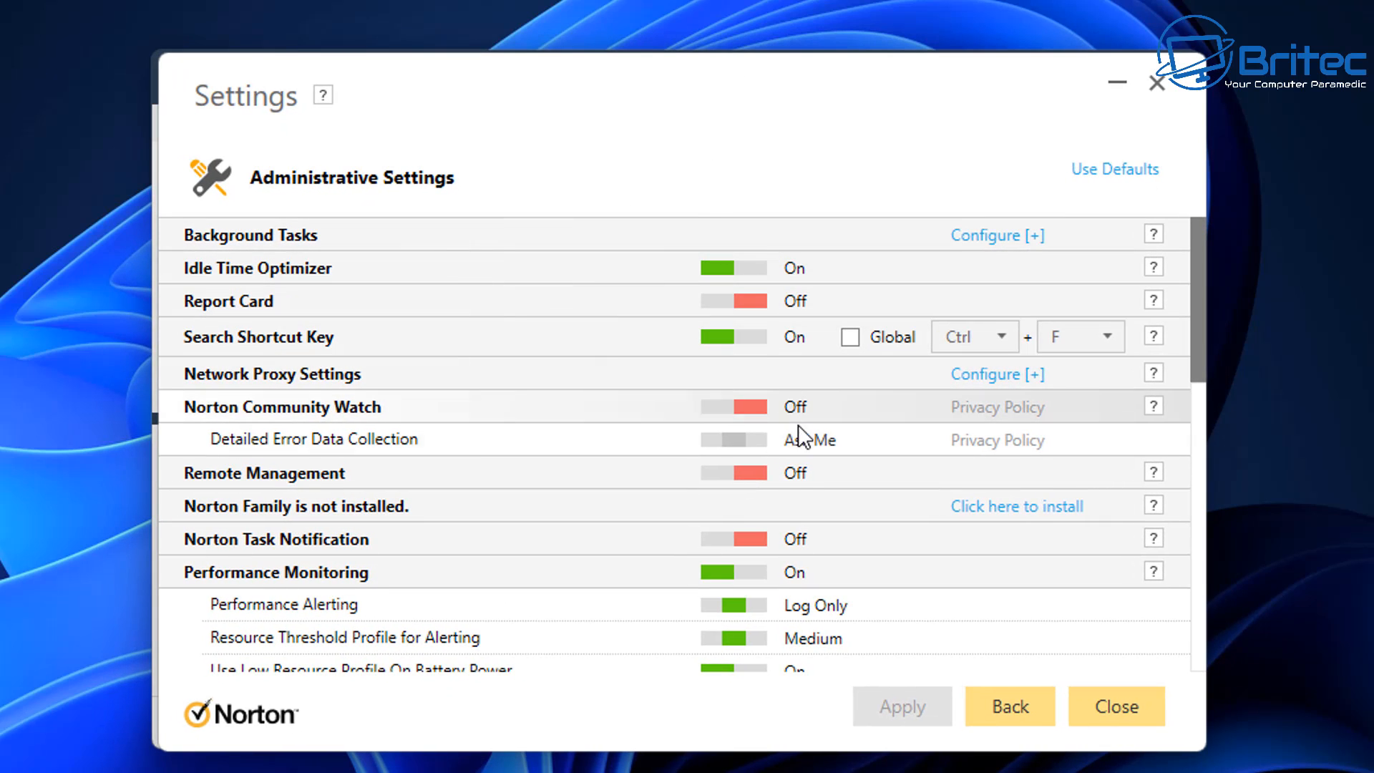
scroll(797, 428, "down", 3)
scroll(807, 475, "down", 3)
scroll(792, 553, "down", 1)
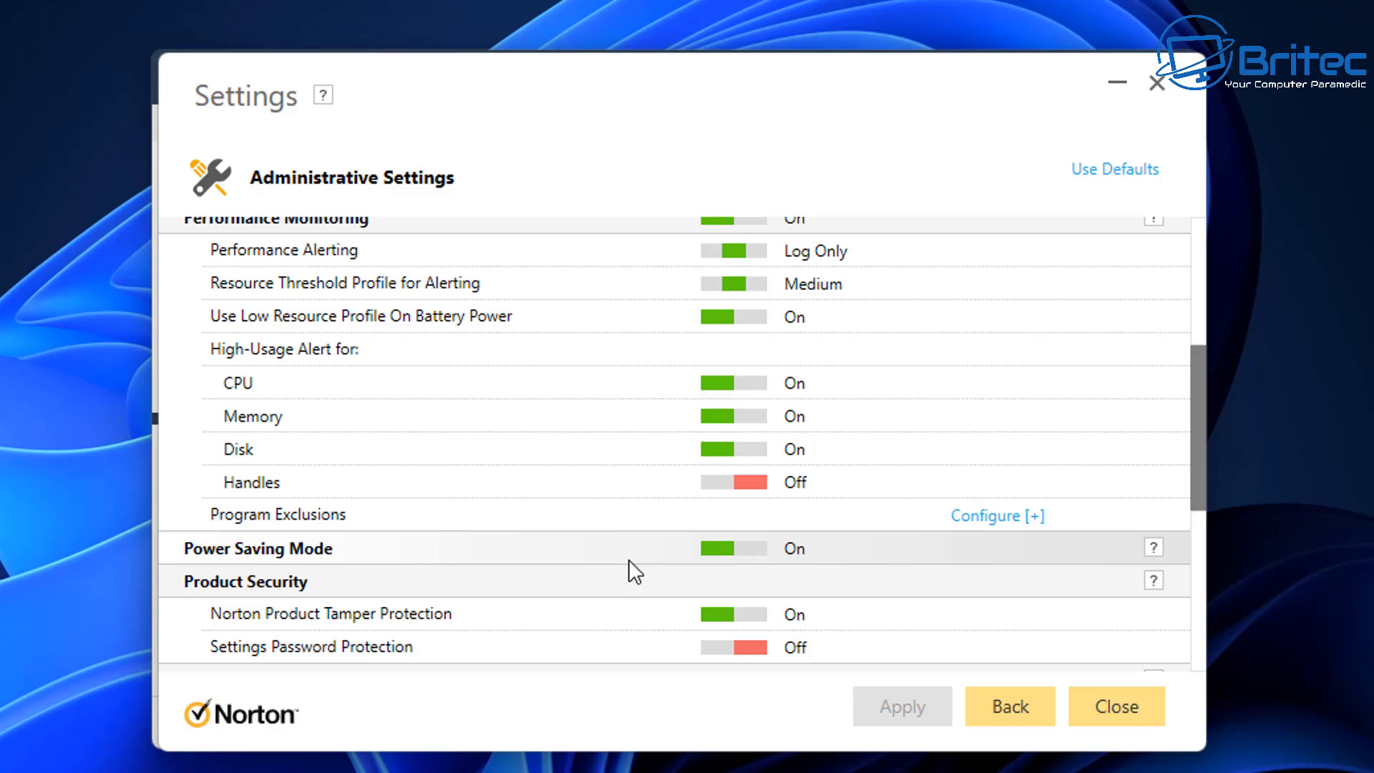
scroll(629, 561, "down", 3)
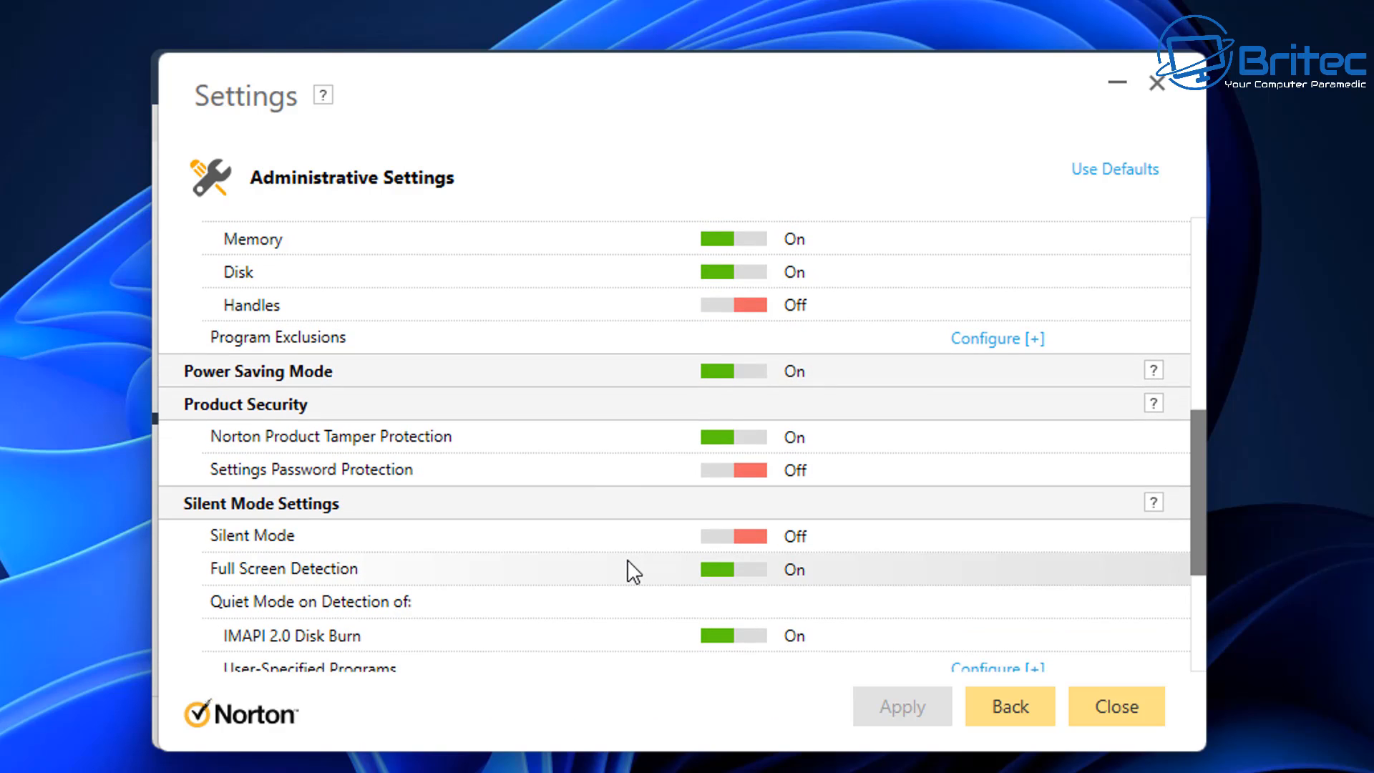
scroll(619, 571, "down", 3)
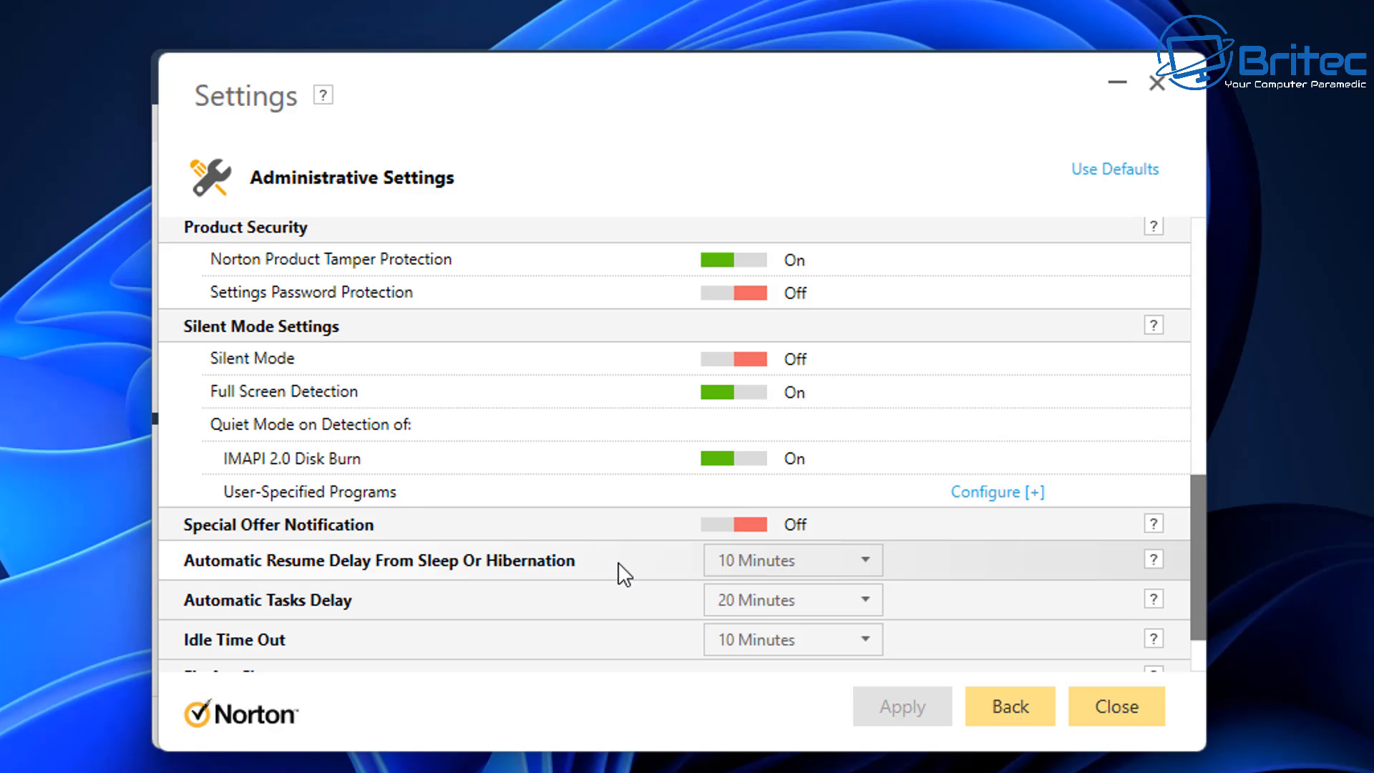
scroll(618, 574, "down", 2)
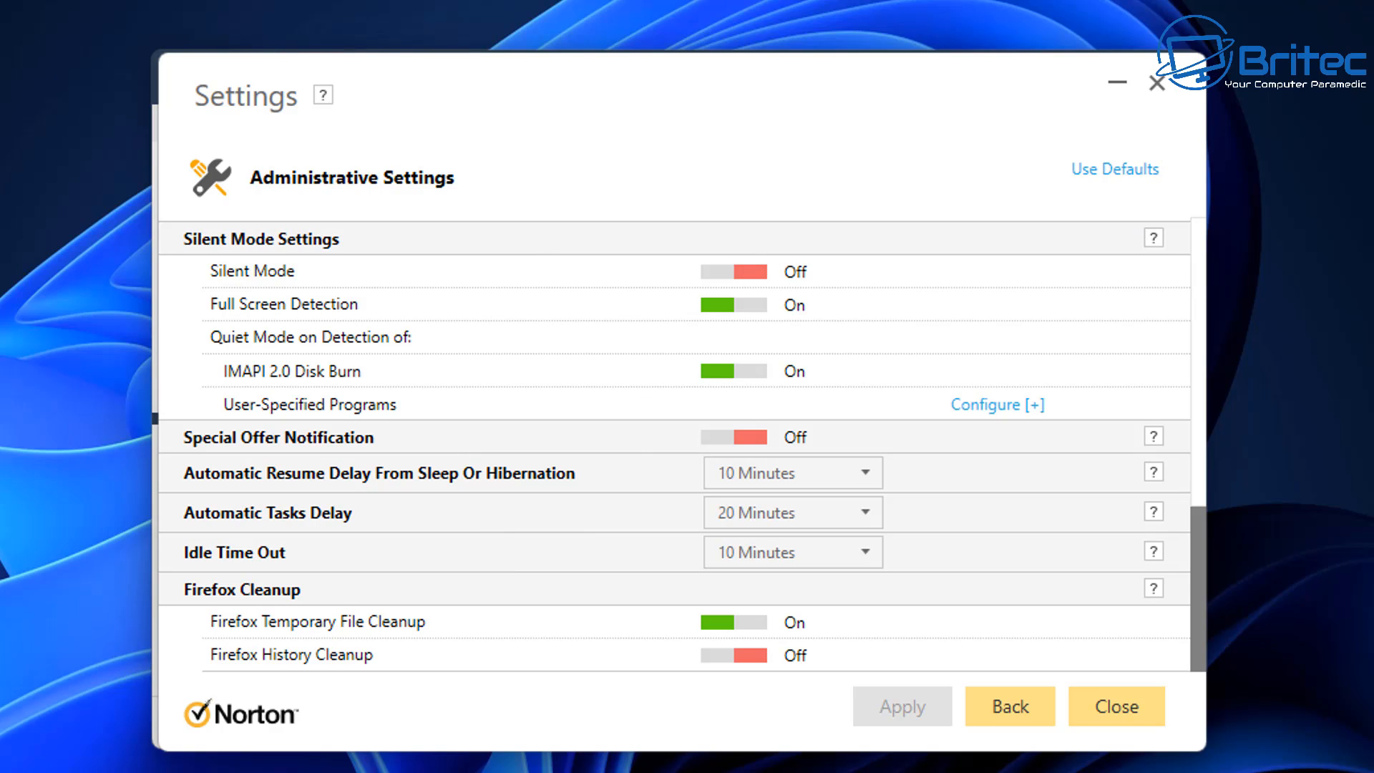
left_click(1157, 83)
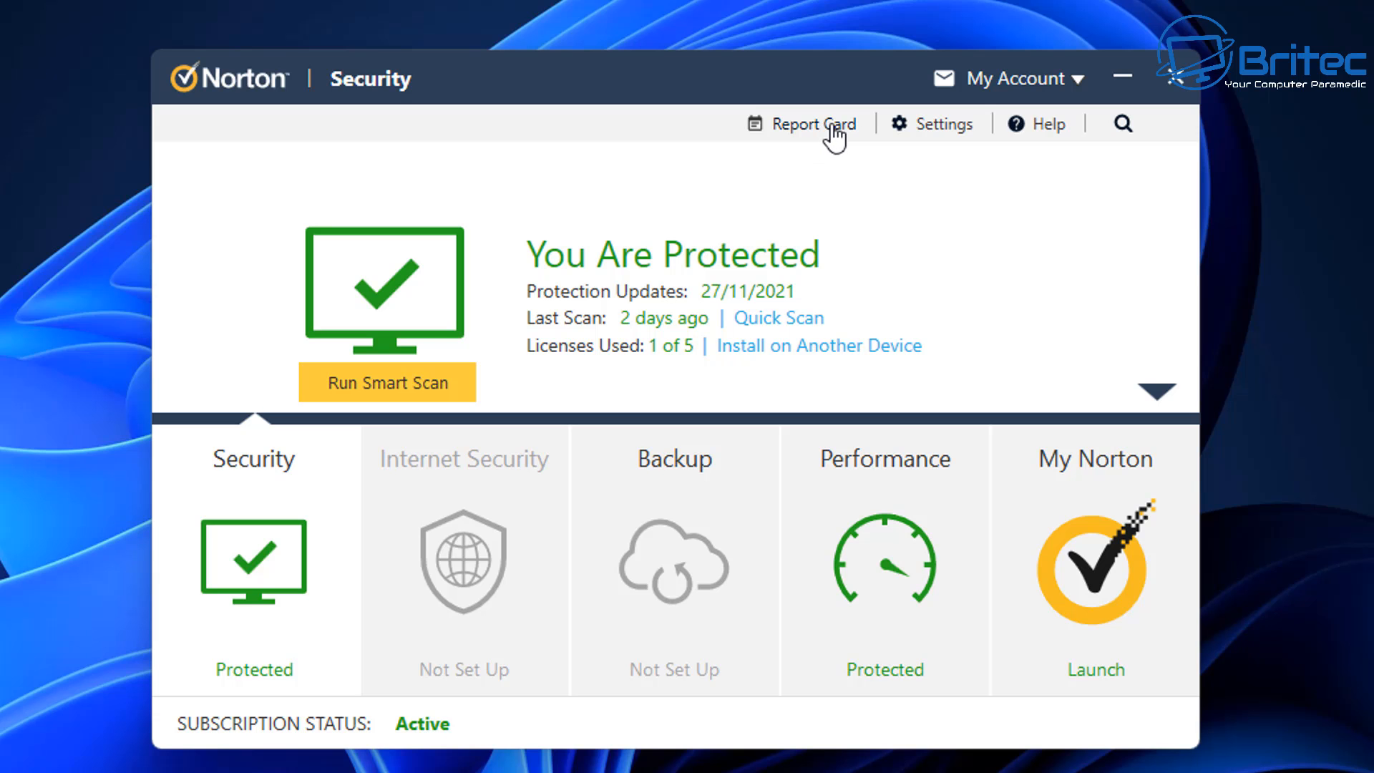
Step: Close the Norton Security main window to return to the desktop
left_click(1169, 82)
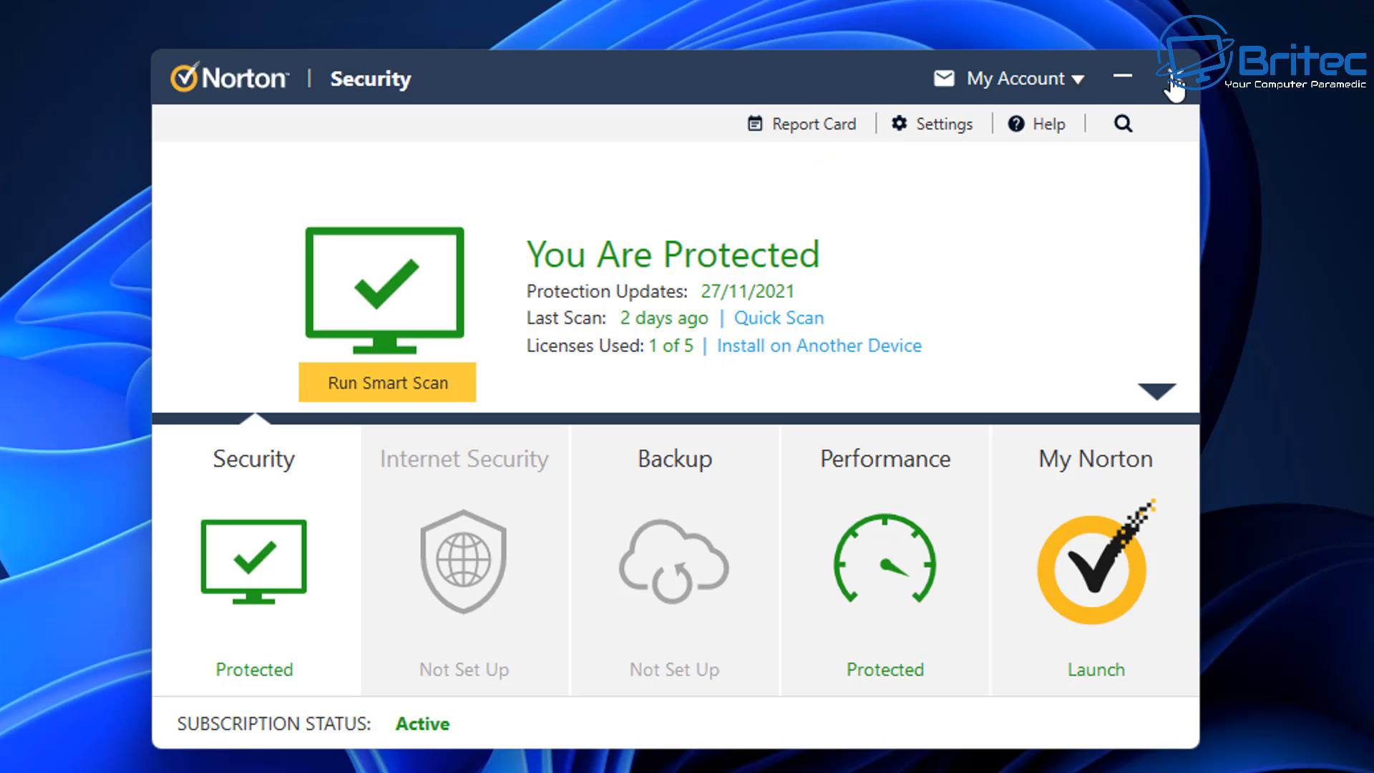